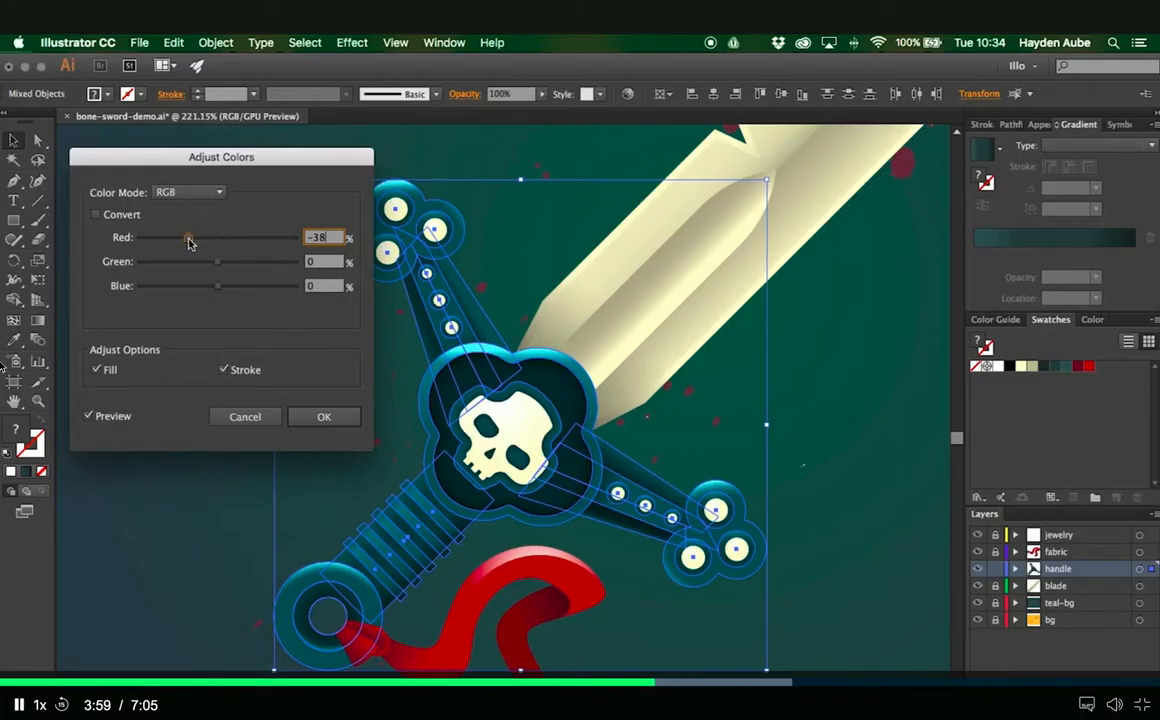
pyautogui.click(3, 686)
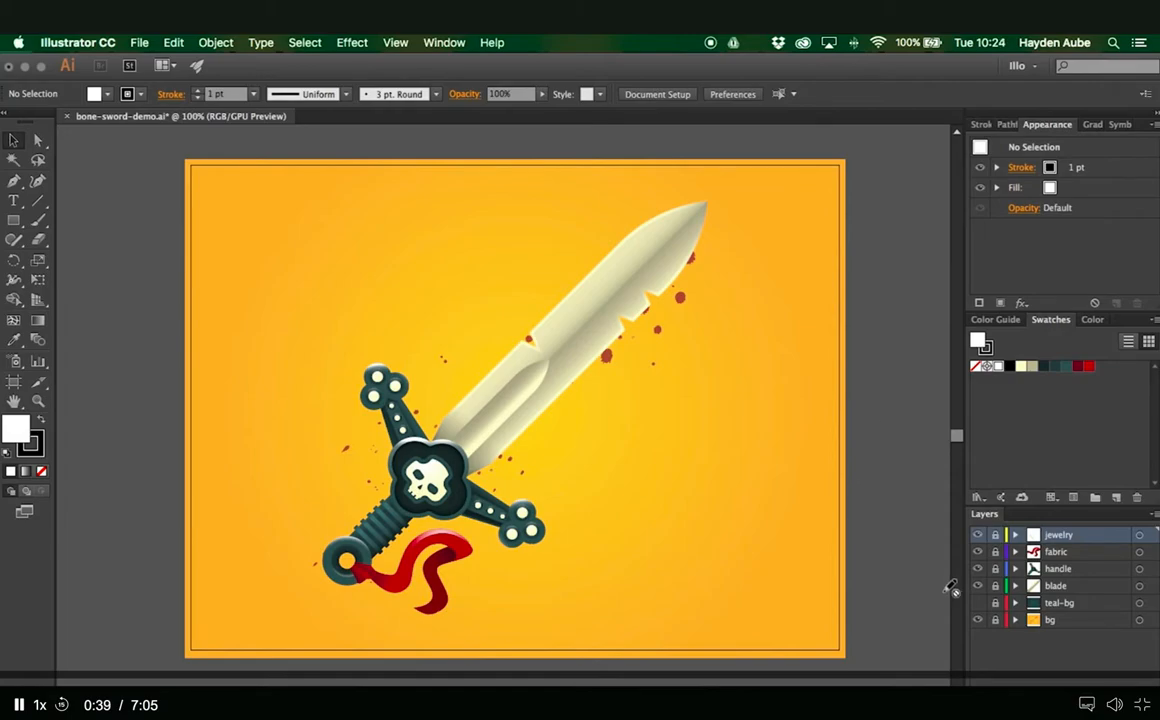
# - Show the teal-bg layer and unlock the handle layer for editing
pyautogui.click(977, 603)
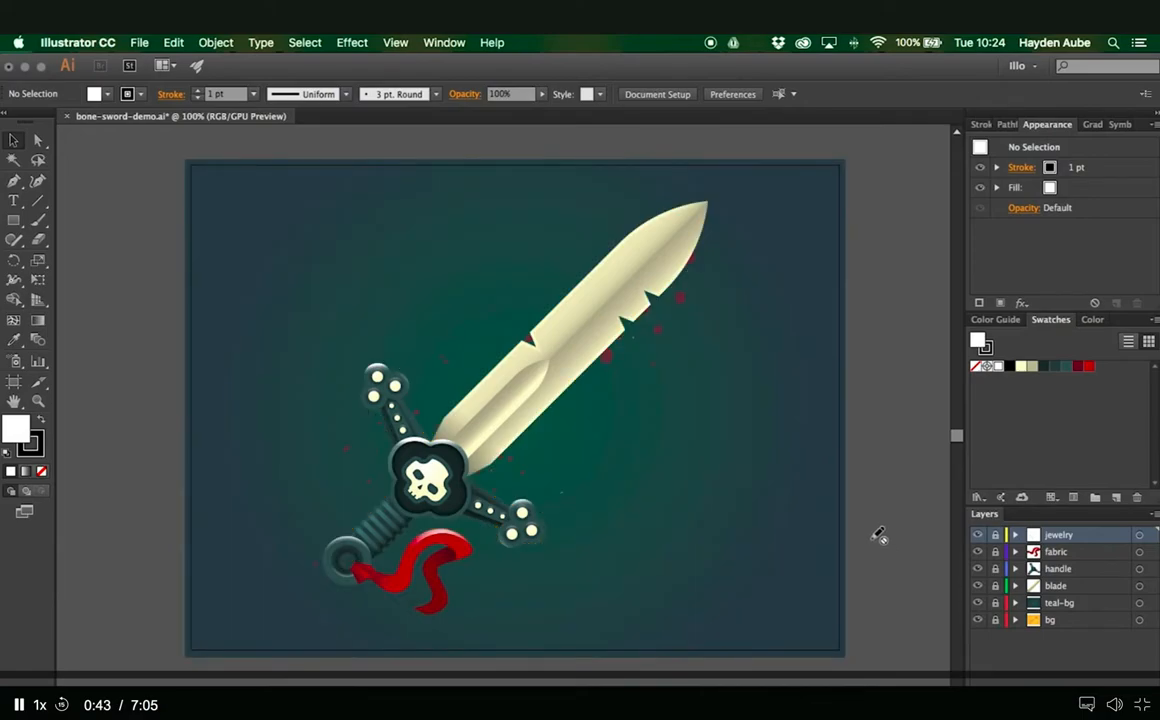
pyautogui.click(995, 569)
# - Select the sword's grip shape and display its gradient settings
pyautogui.moveTo(407, 495); pyautogui.dragTo(590, 490)
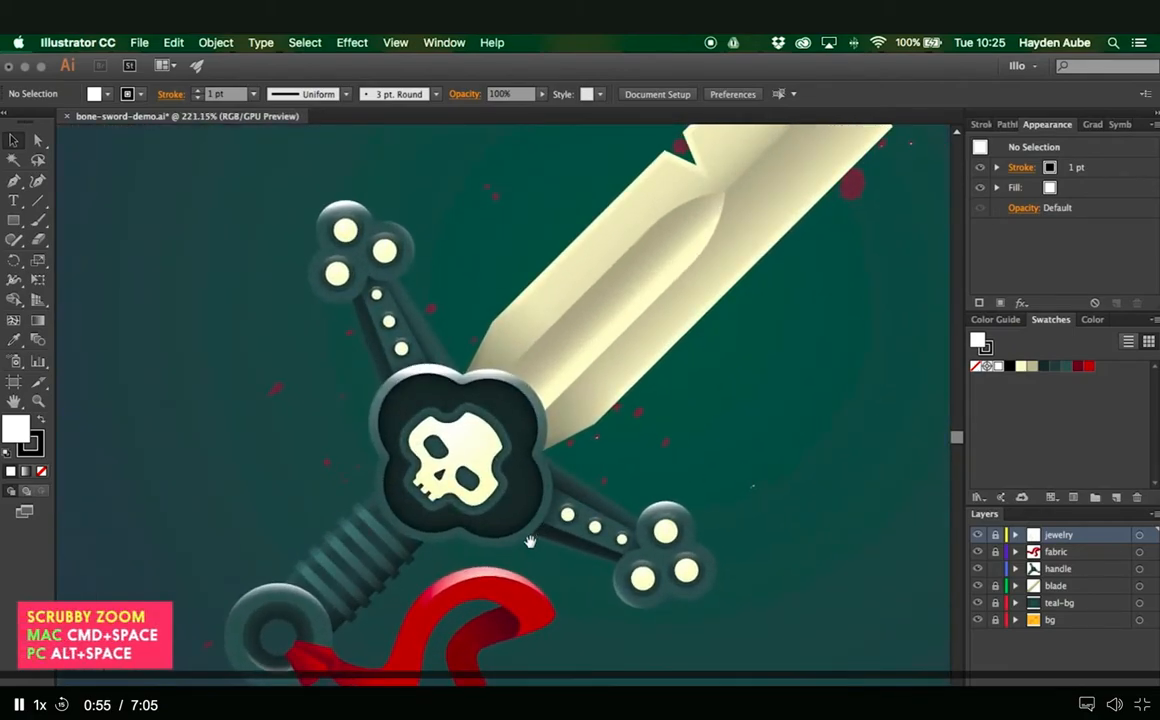
pyautogui.moveTo(529, 544); pyautogui.dragTo(563, 505)
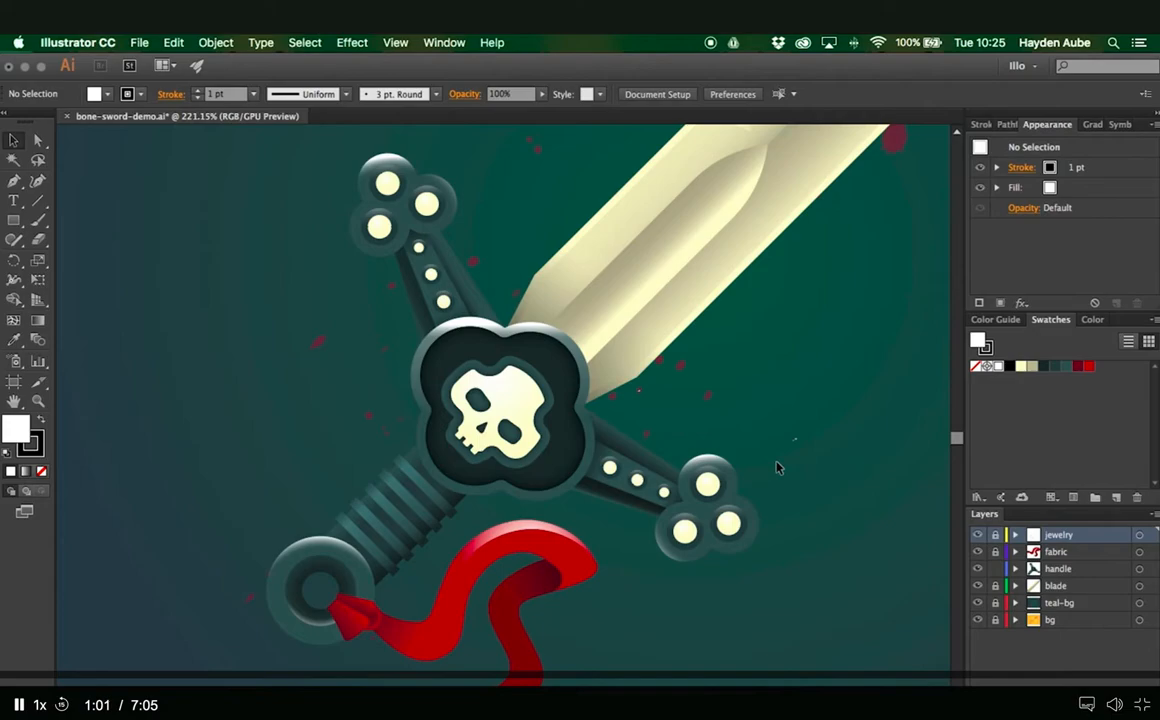
pyautogui.click(413, 458)
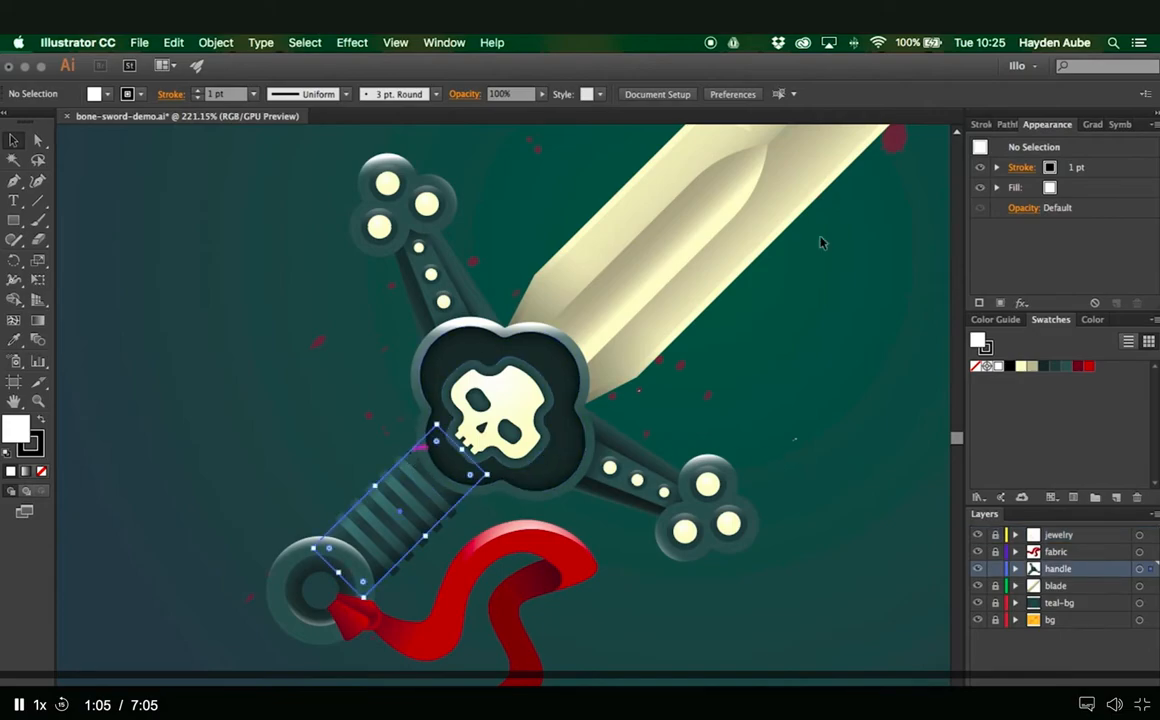
pyautogui.click(1091, 125)
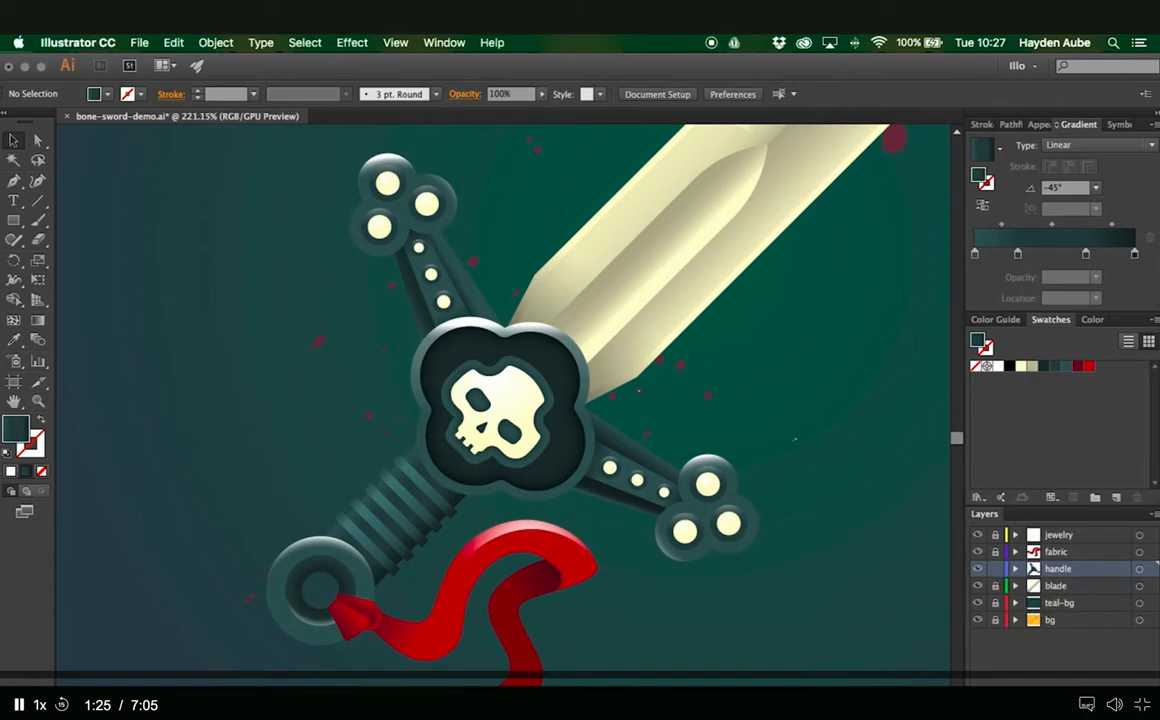
# - Select all the handle artwork and open Adjust Color Balance with the preview enabled
pyautogui.scroll(3, 150, 200)
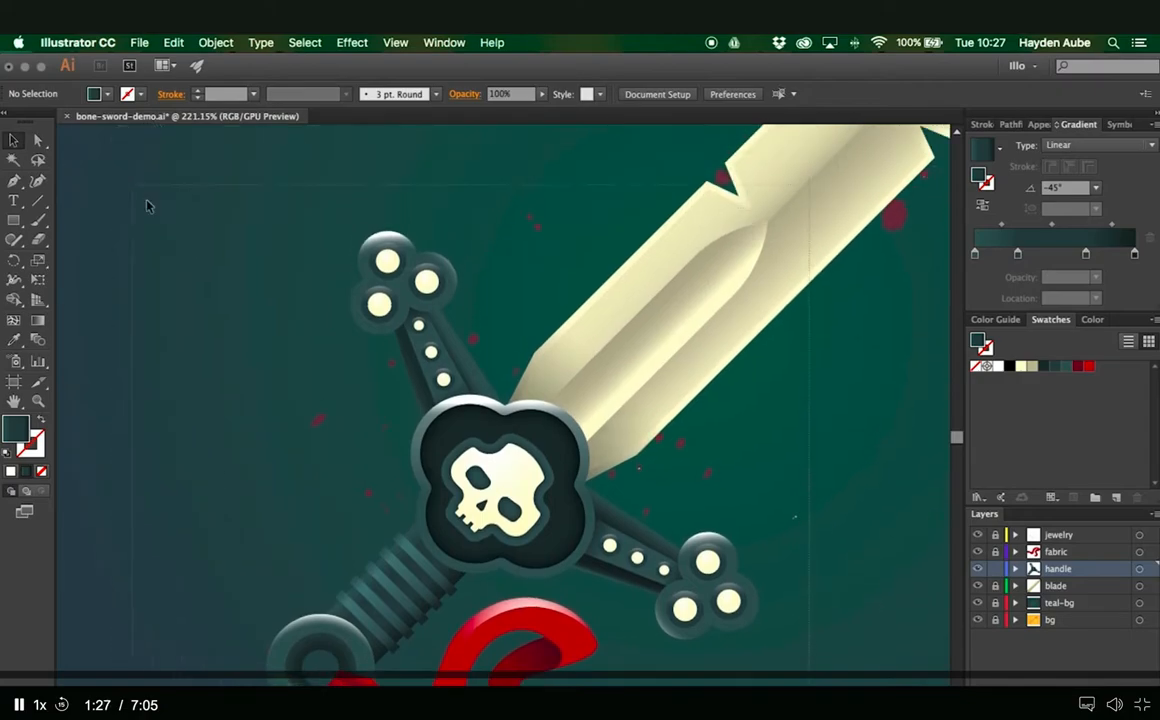
pyautogui.press('super+a')
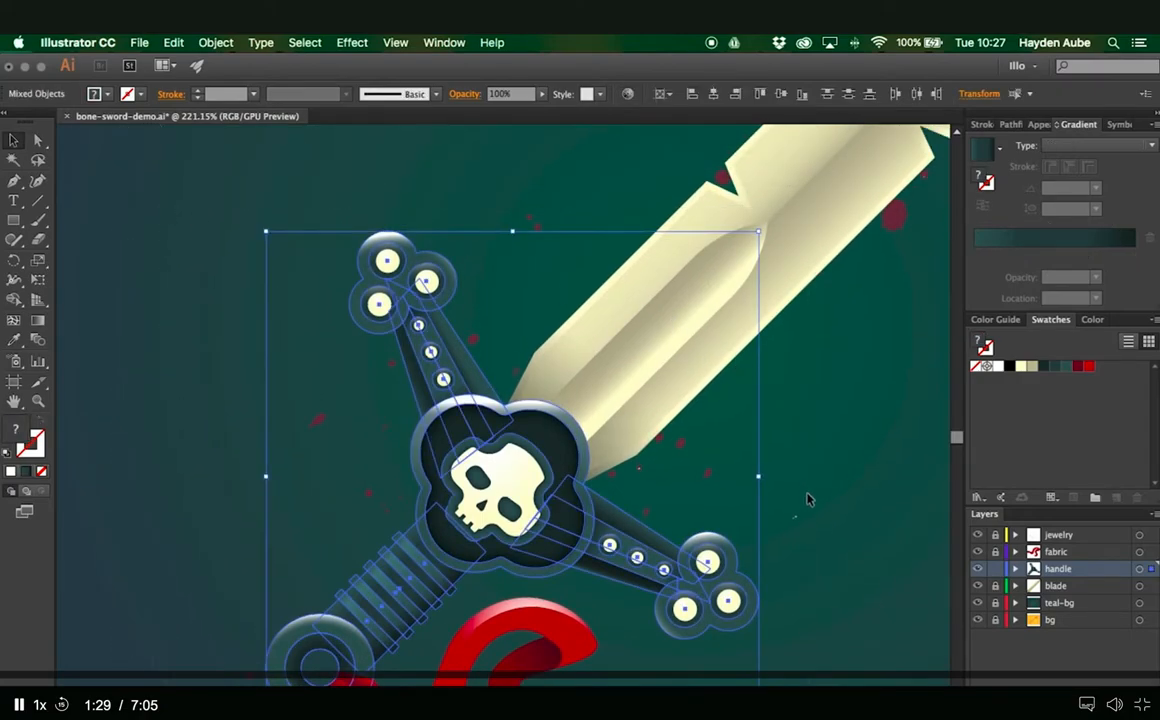
pyautogui.scroll(-2, 805, 455)
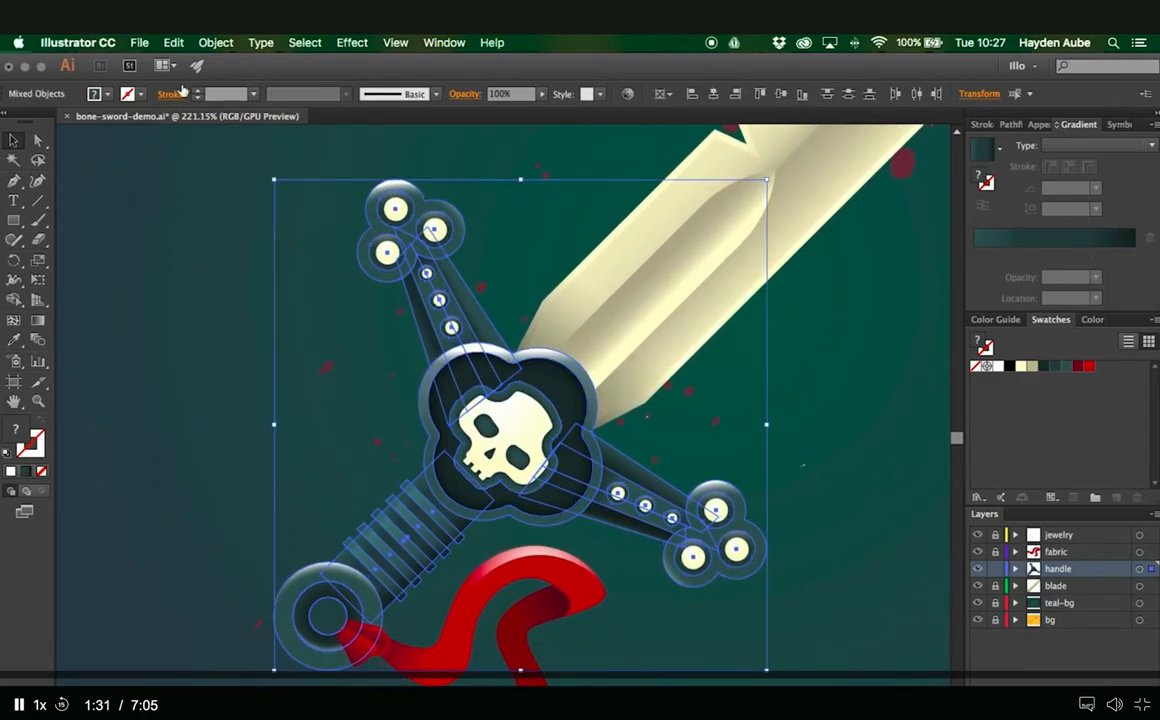
pyautogui.click(173, 42)
pyautogui.moveTo(340, 307)
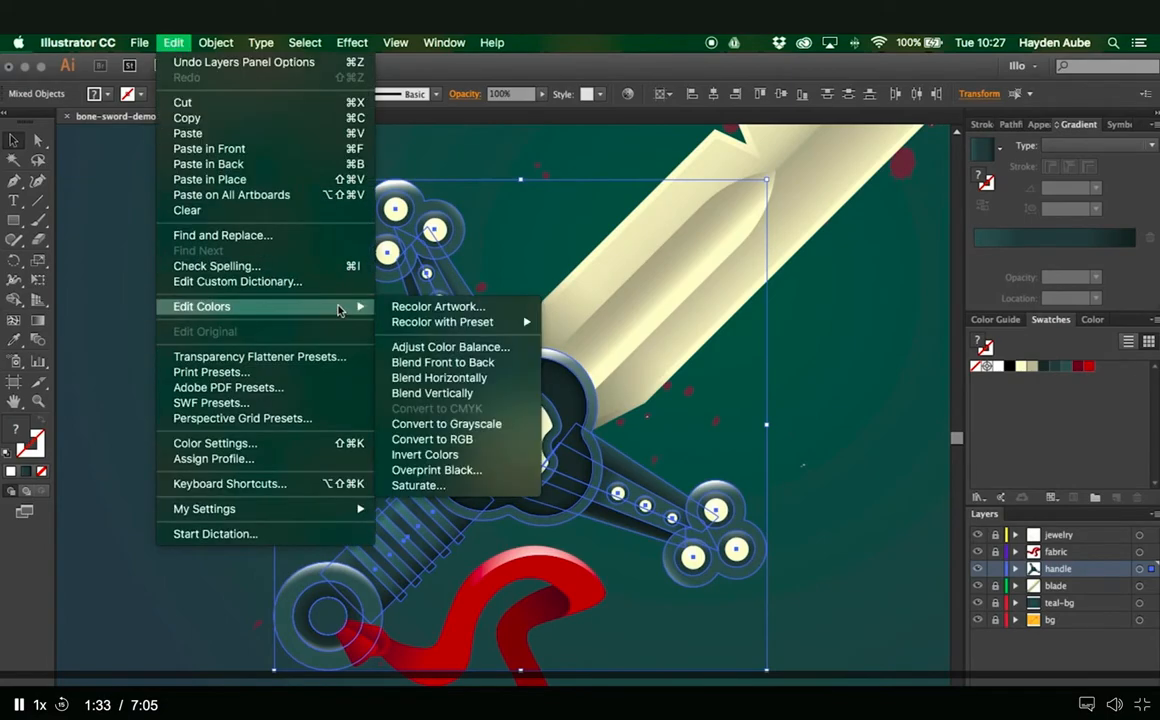
pyautogui.click(462, 349)
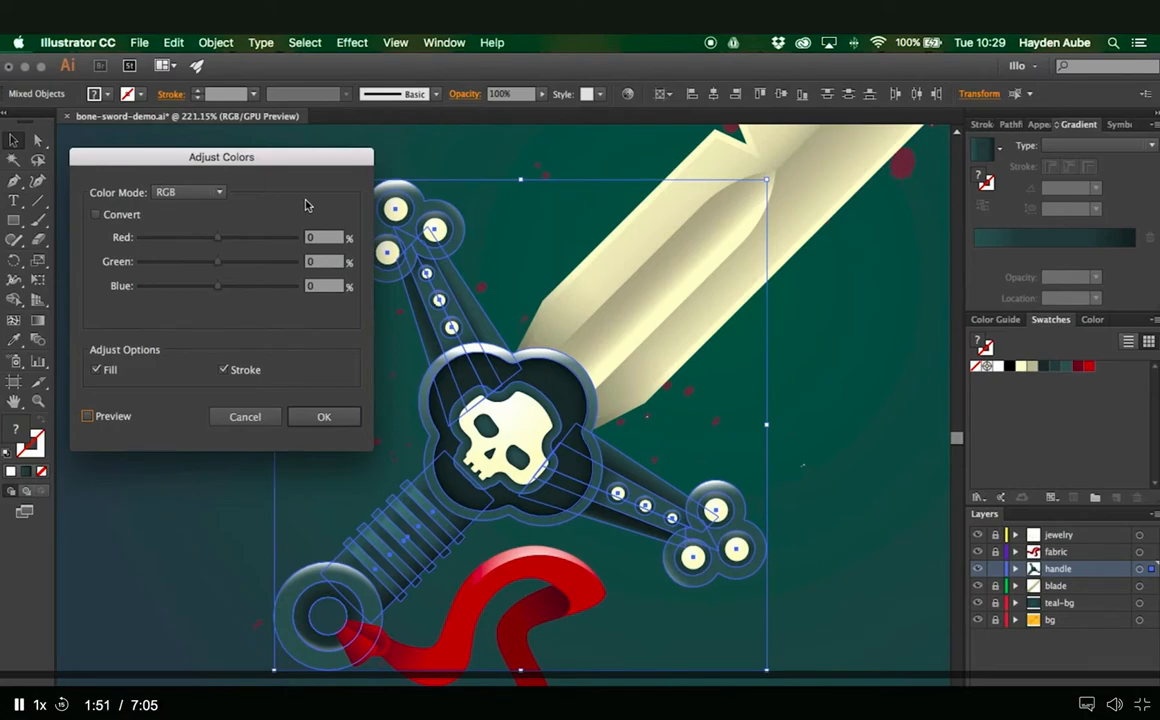
pyautogui.click(88, 418)
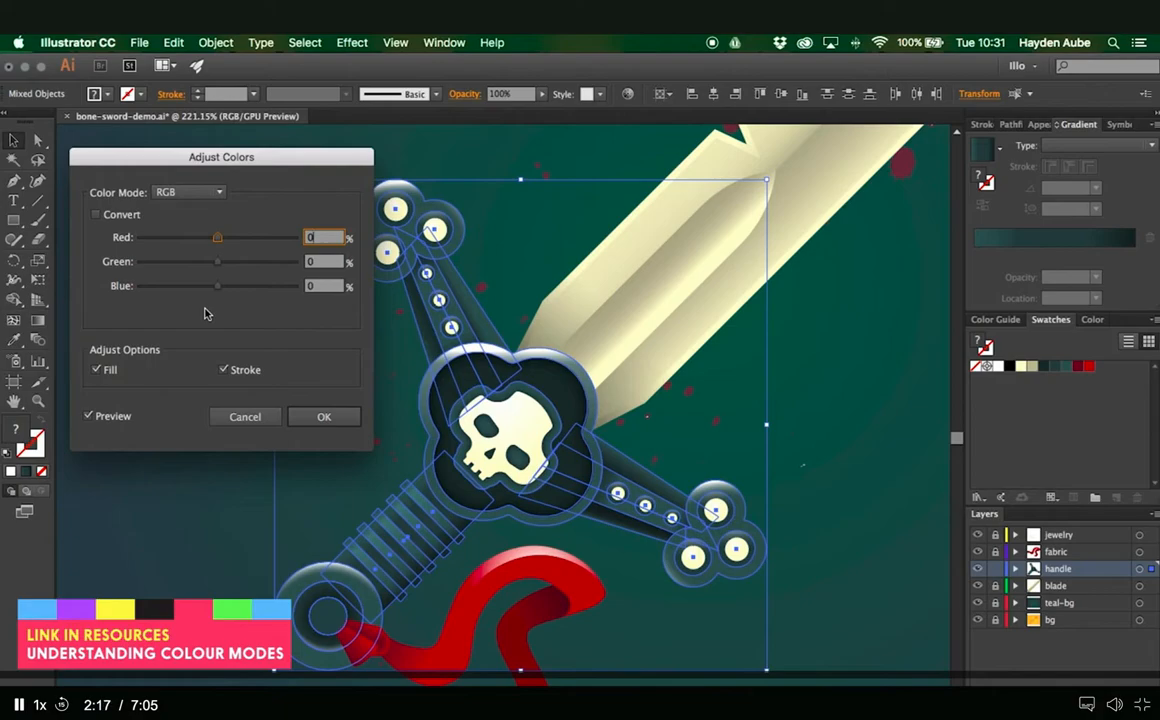
# - Try red color balance values of -17%, -32% and 52% on the handle, and reset red to 0%
pyautogui.moveTo(216, 238); pyautogui.dragTo(202, 240)
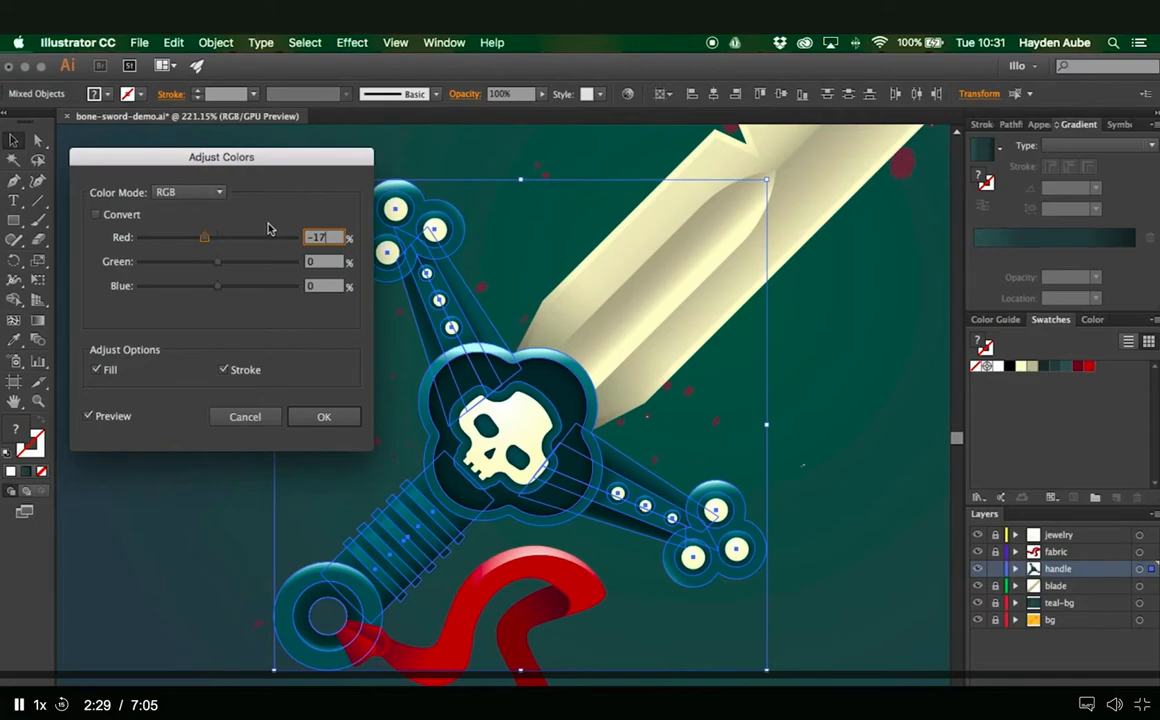
pyautogui.moveTo(206, 243); pyautogui.dragTo(196, 243)
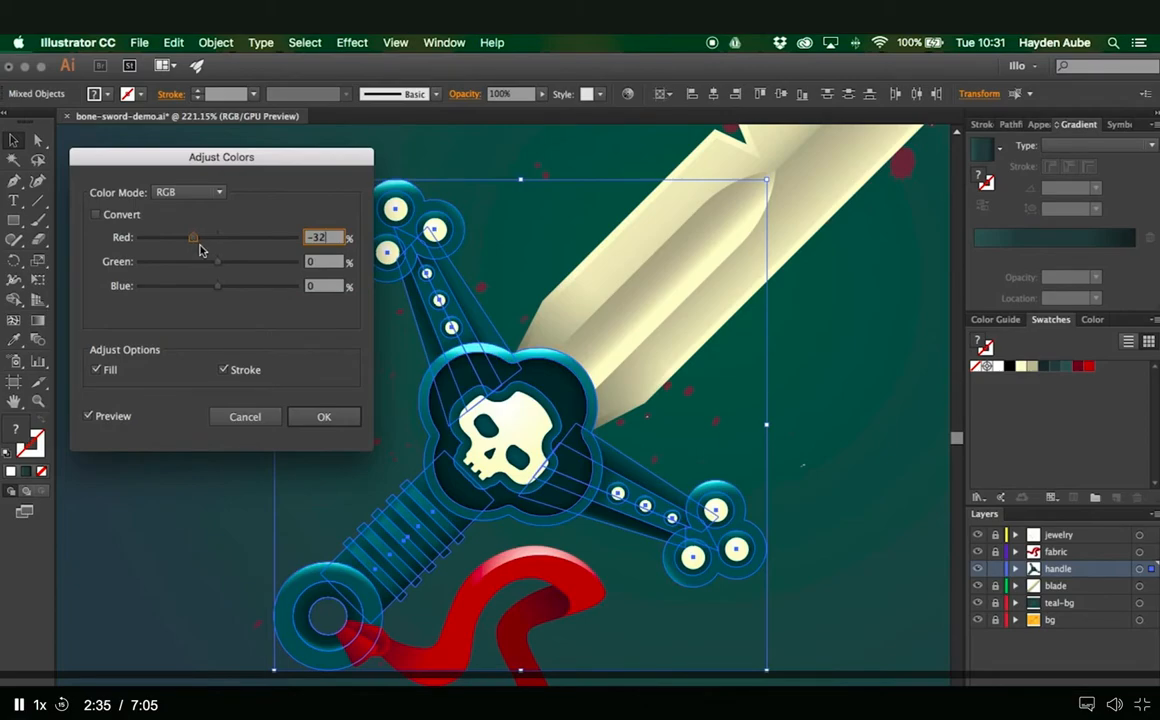
pyautogui.moveTo(193, 238); pyautogui.dragTo(256, 240)
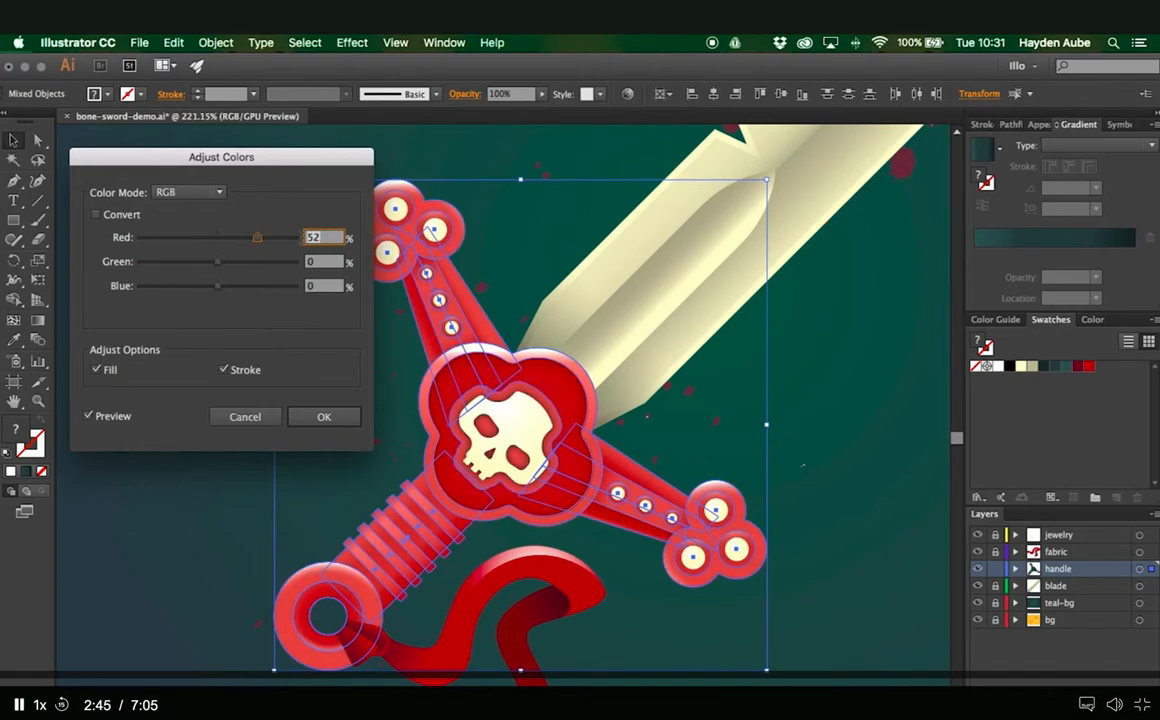
pyautogui.write('0')
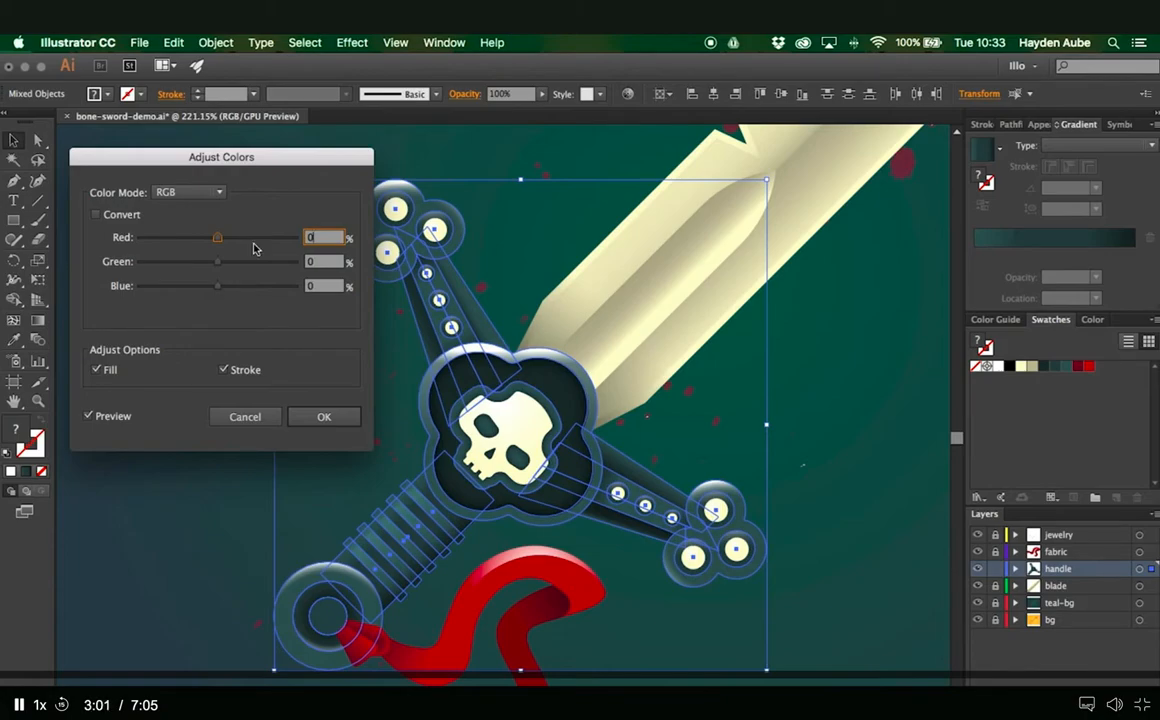
# - Try a handle color balance of blue -26%, green 7% and red 50%, and reset all three channels to 0%
pyautogui.moveTo(219, 289); pyautogui.dragTo(198, 290)
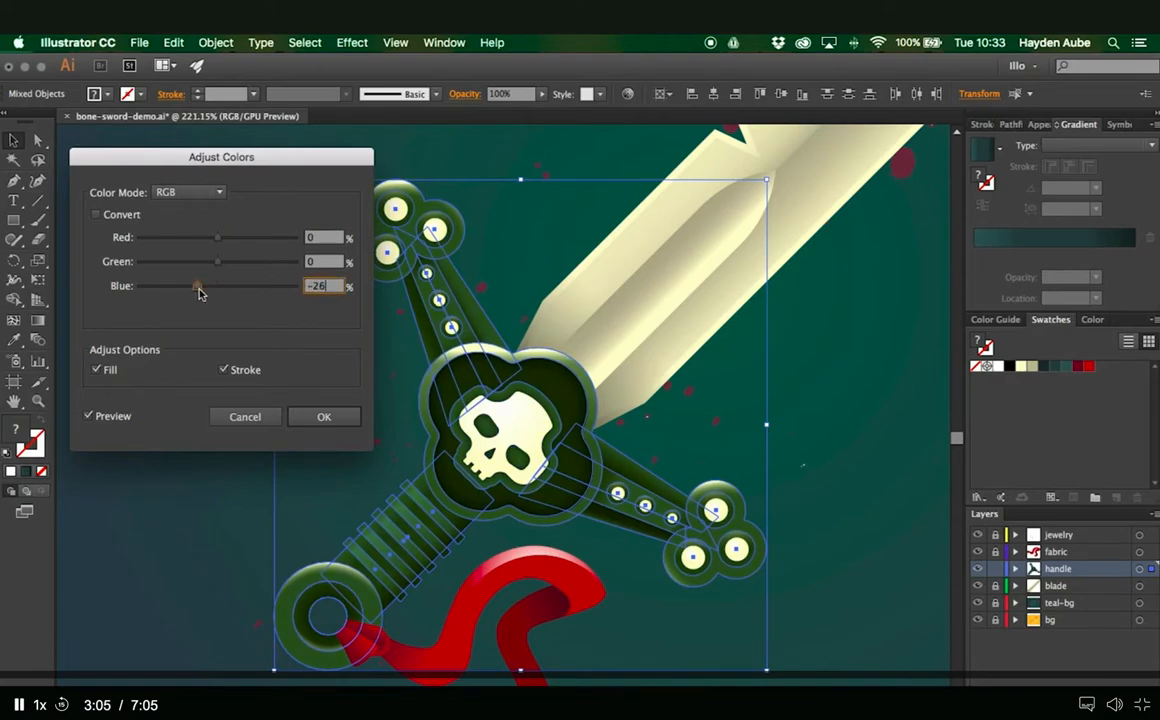
pyautogui.moveTo(219, 245); pyautogui.dragTo(256, 236)
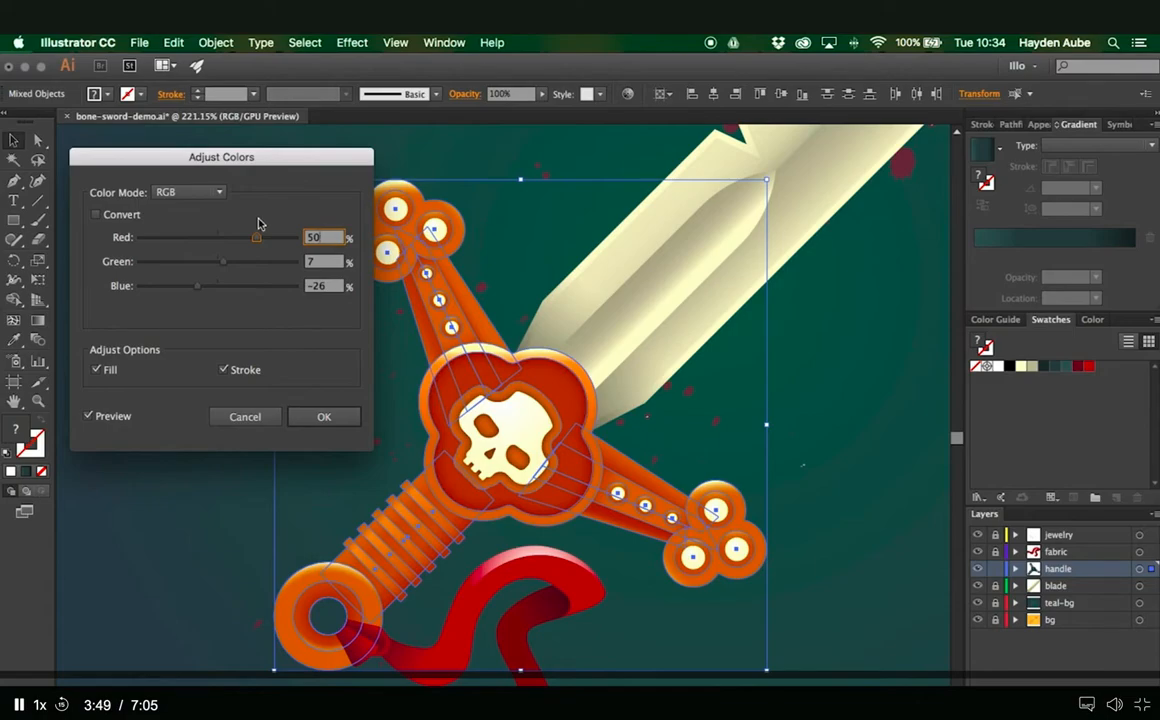
pyautogui.write('0')
pyautogui.press('Tab')
pyautogui.write('0')
pyautogui.press('Tab')
pyautogui.write('0')
pyautogui.press('Tab')
# - Try handle balances of red -78%, red 11/green 17/blue -6%, and red 25/green -32/blue -38%, comparing the last with the original colors
pyautogui.moveTo(226, 241); pyautogui.dragTo(157, 244)
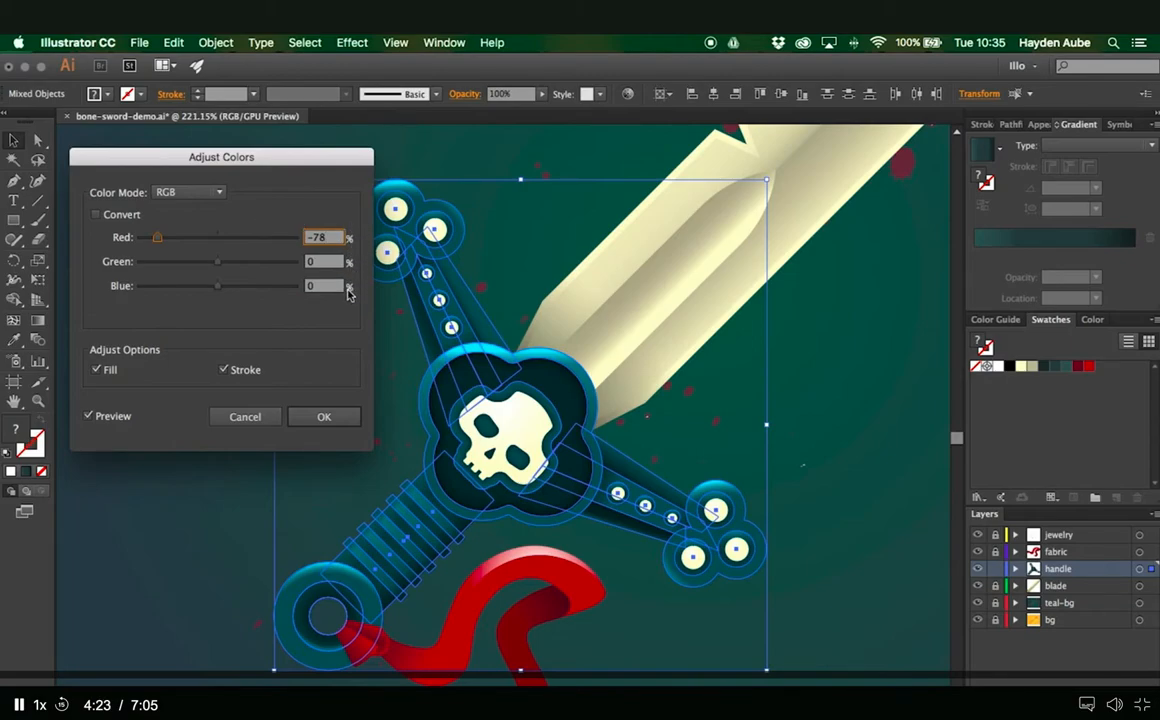
pyautogui.moveTo(157, 238); pyautogui.dragTo(212, 288)
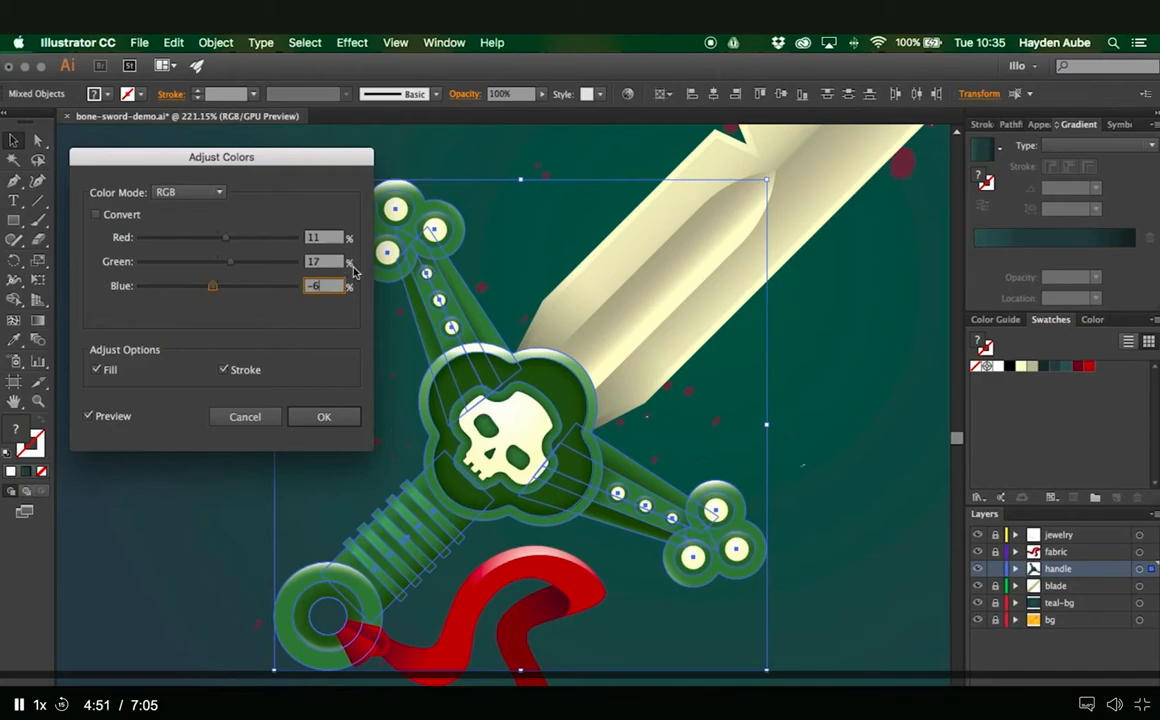
pyautogui.moveTo(215, 290); pyautogui.dragTo(236, 241)
pyautogui.click(226, 240)
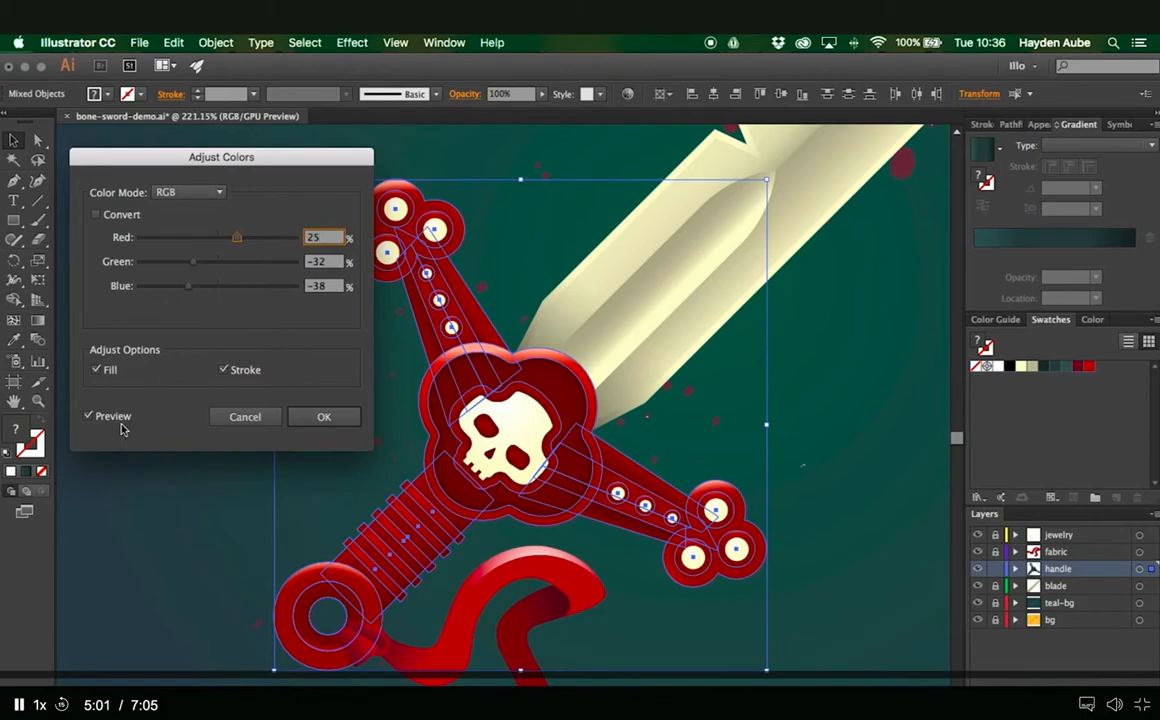
pyautogui.click(89, 416)
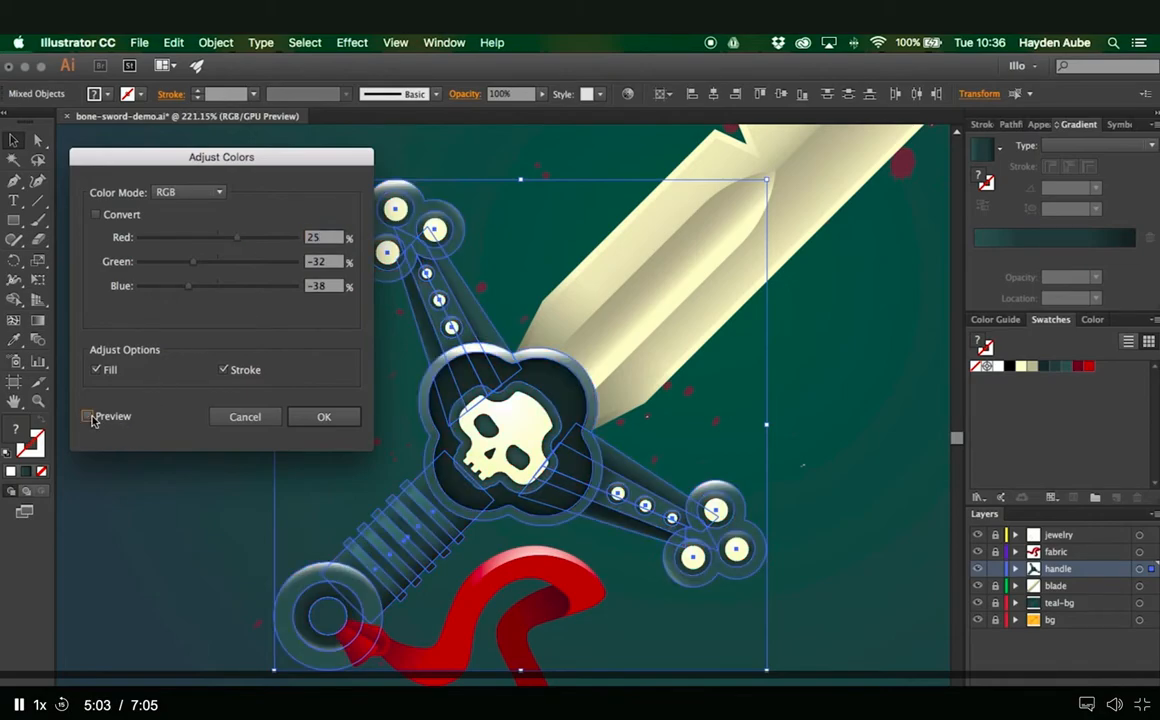
pyautogui.click(89, 416)
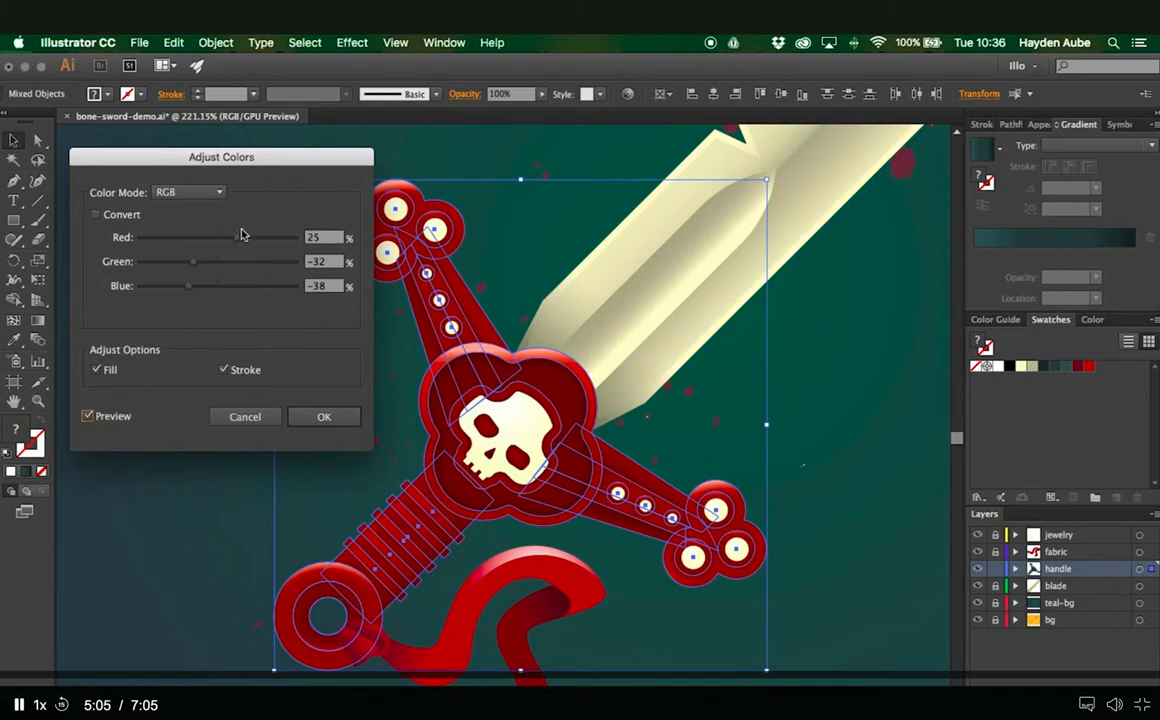
# - Apply a color balance of red 58%, green 19% and blue -19% with Convert enabled to the handle, and select its grip
pyautogui.moveTo(238, 238); pyautogui.dragTo(231, 238)
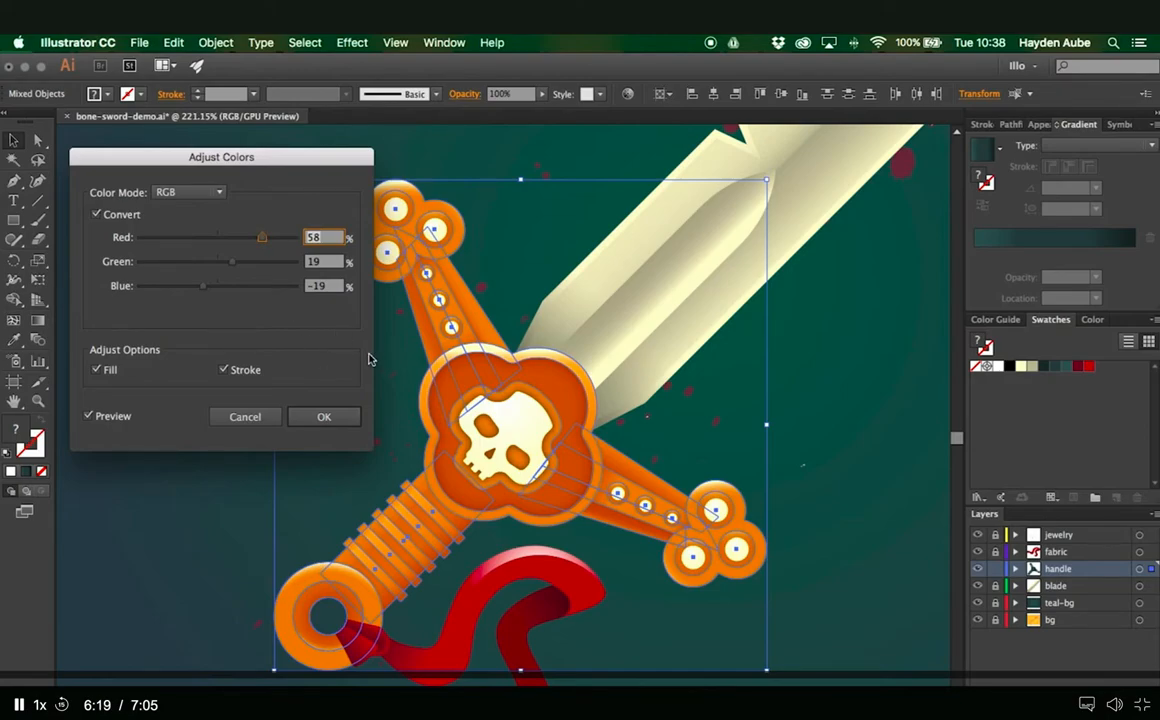
pyautogui.click(322, 416)
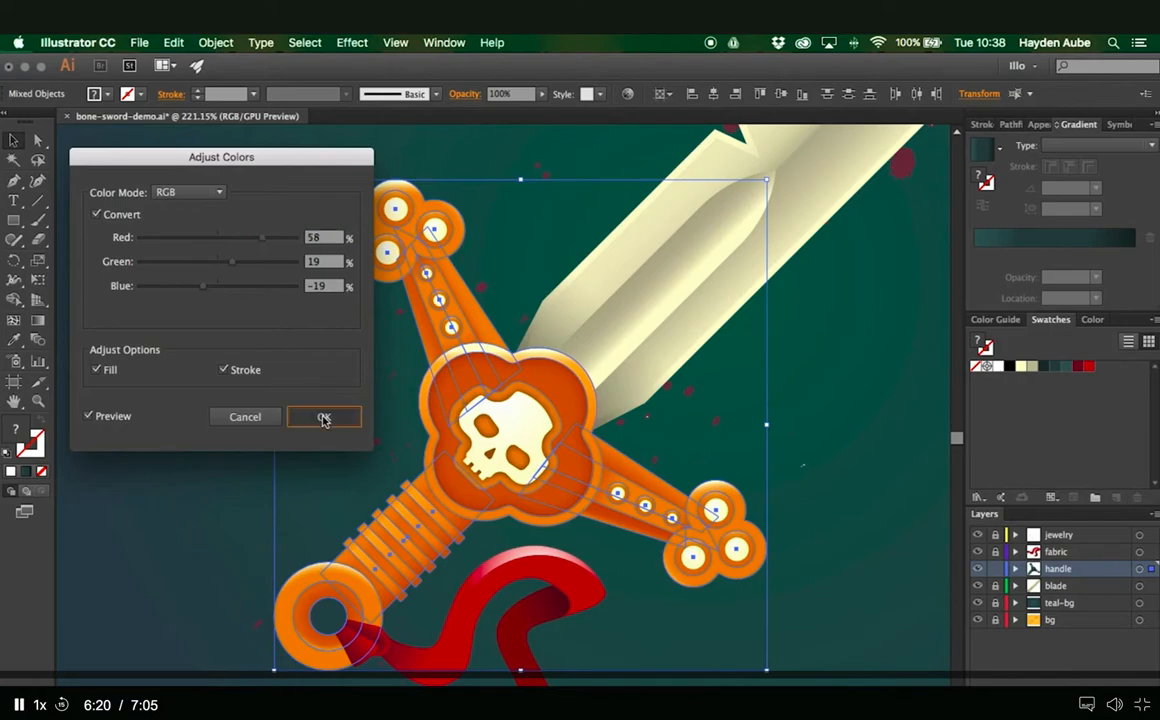
pyautogui.click(845, 430)
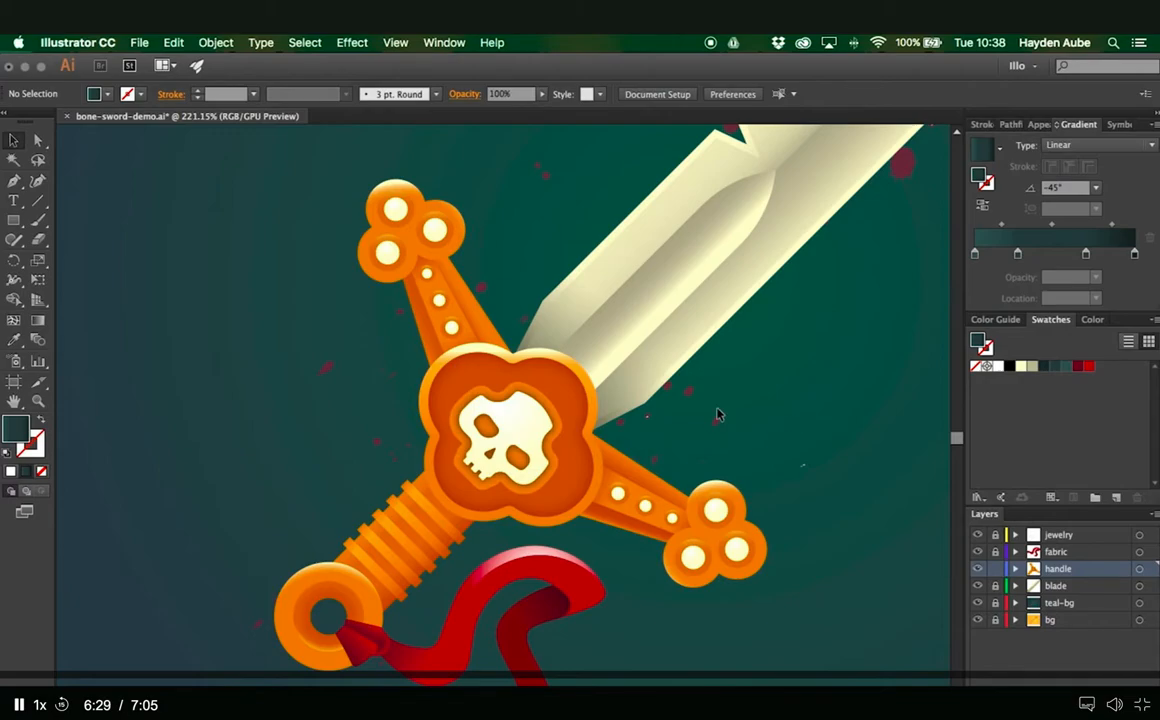
pyautogui.click(423, 483)
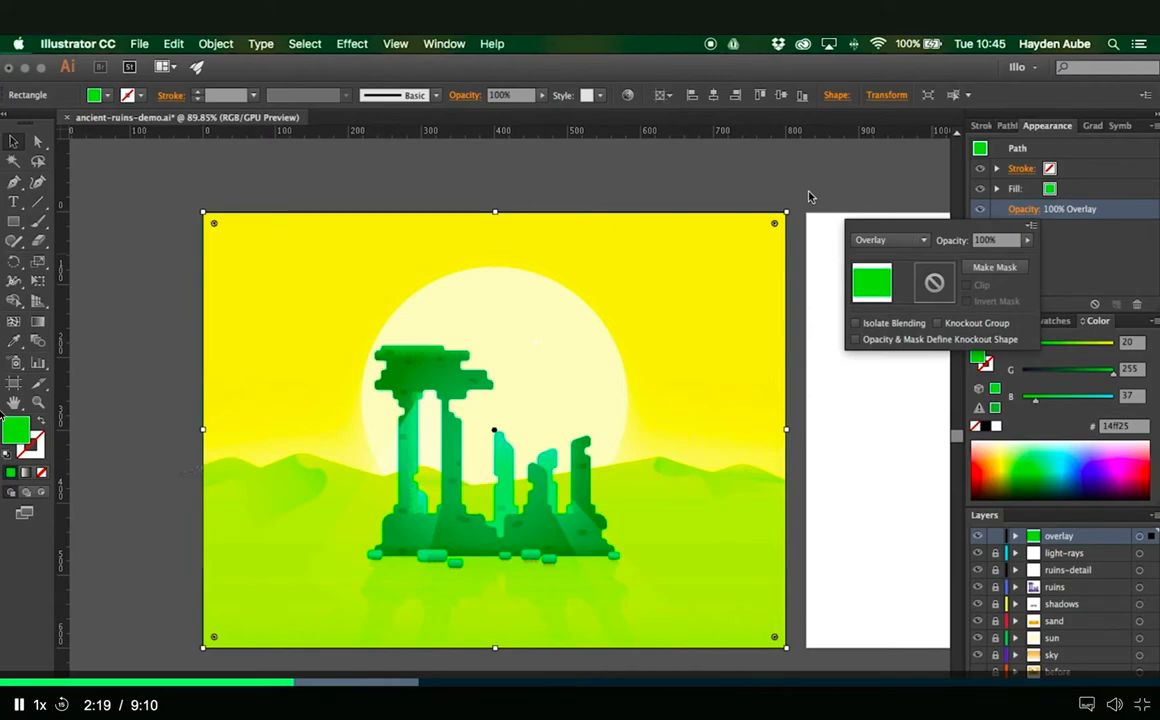
# - Try yellow-green, orange, cyan and blue fills on the overlay rectangle, and settle on green 02e400
pyautogui.click(1010, 468)
pyautogui.click(993, 466)
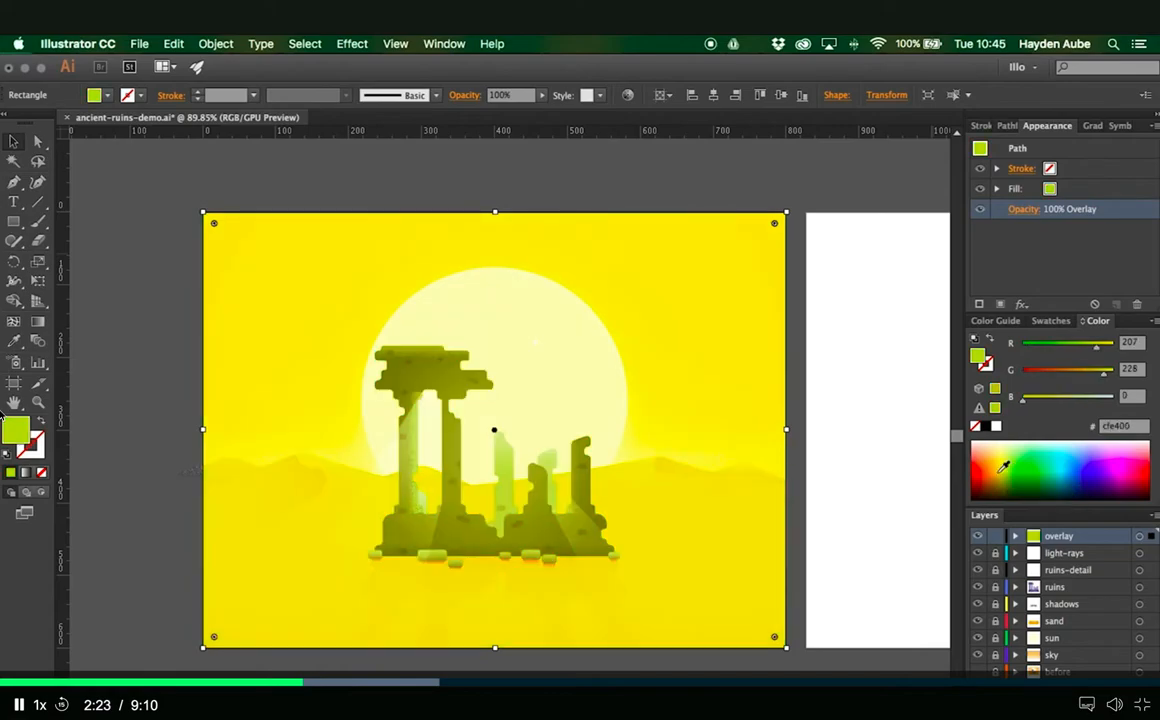
pyautogui.click(993, 466)
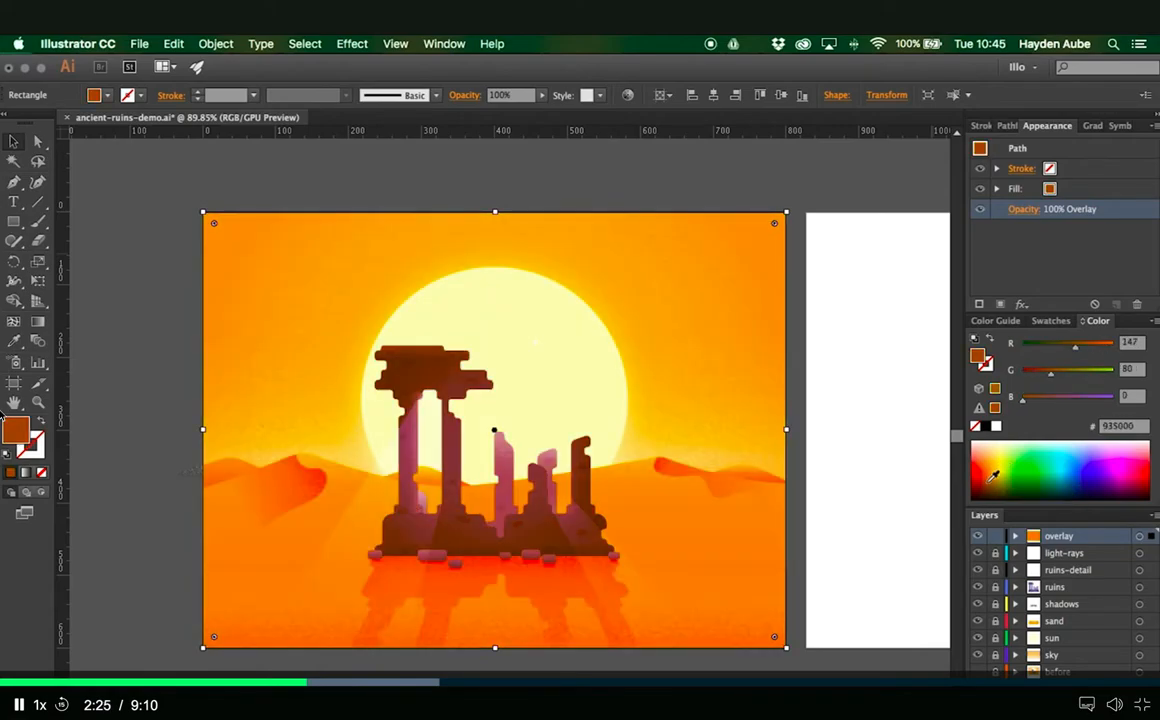
pyautogui.click(1081, 457)
pyautogui.click(1087, 464)
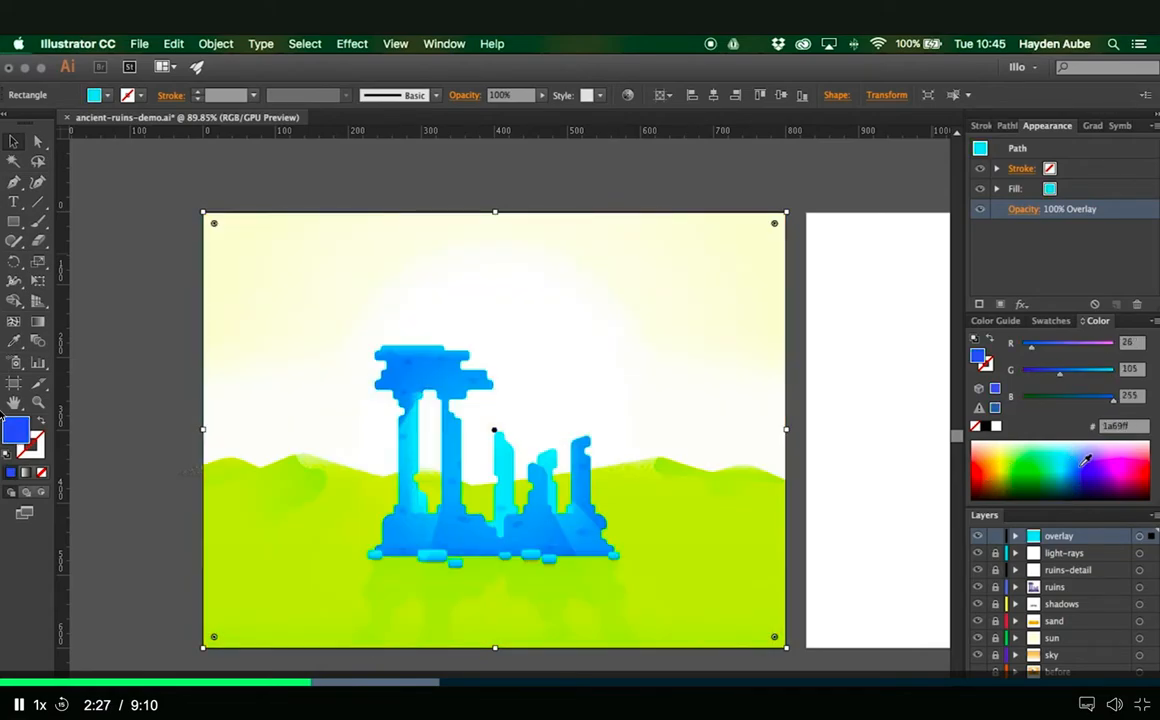
pyautogui.click(1089, 467)
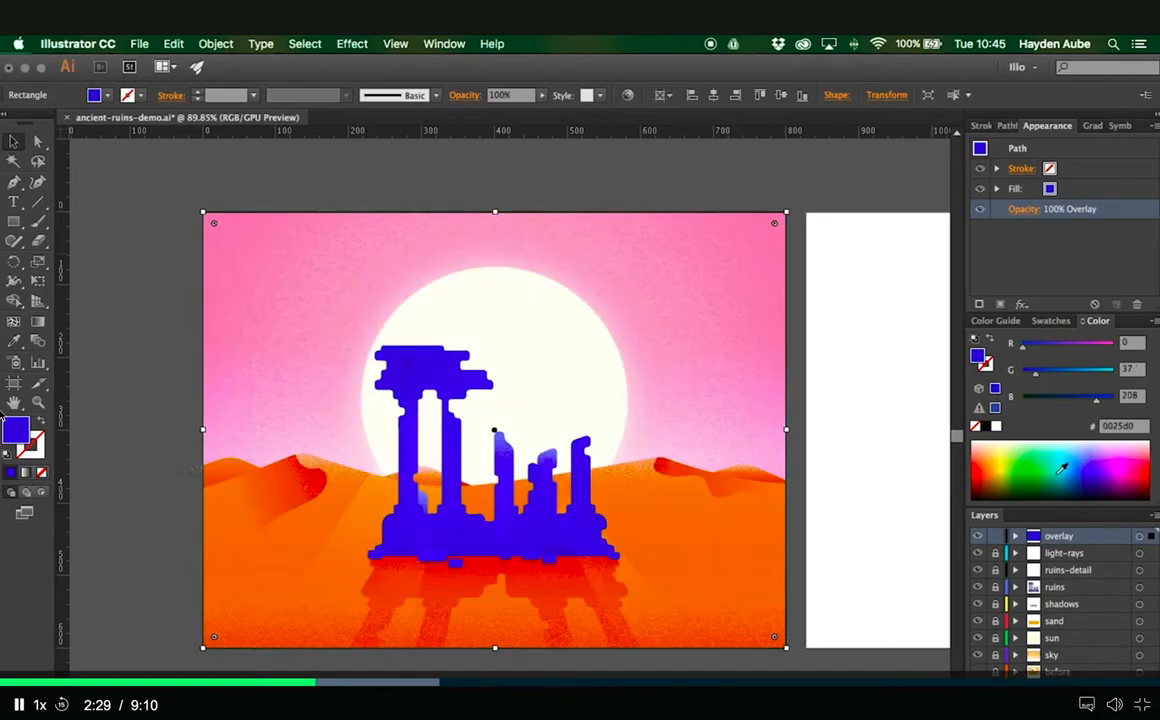
pyautogui.click(1036, 465)
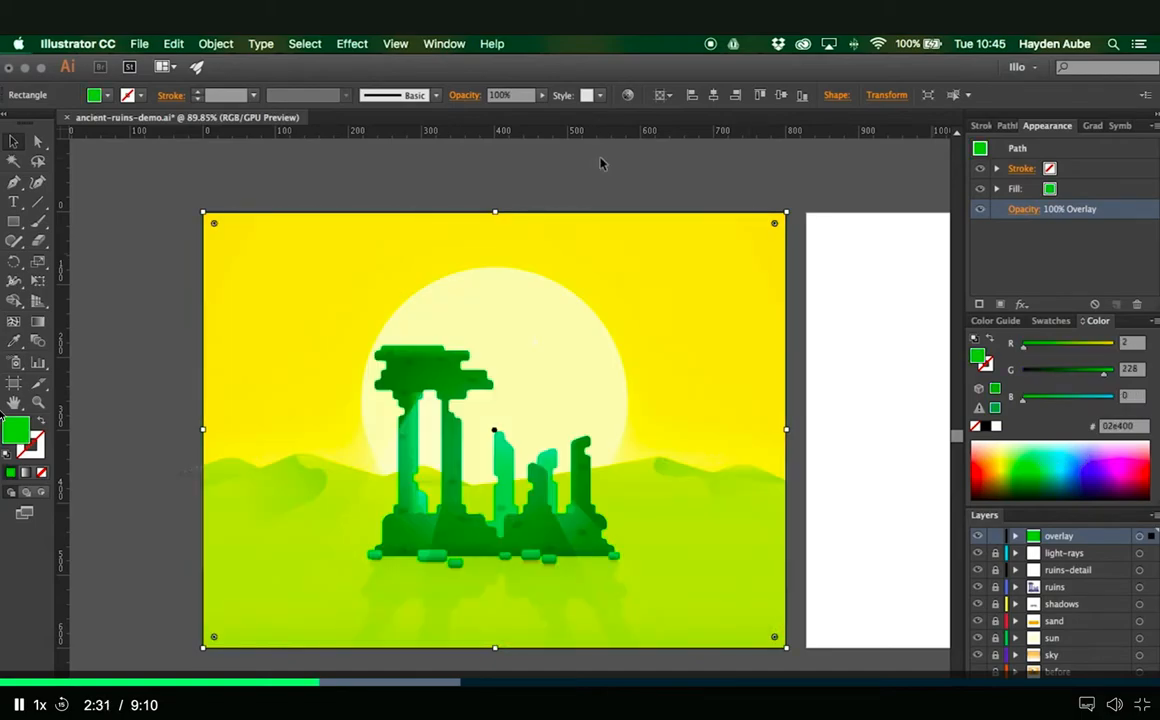
# - Lower the overlay rectangle's opacity to 44% while keeping the Overlay blending mode
pyautogui.click(1017, 214)
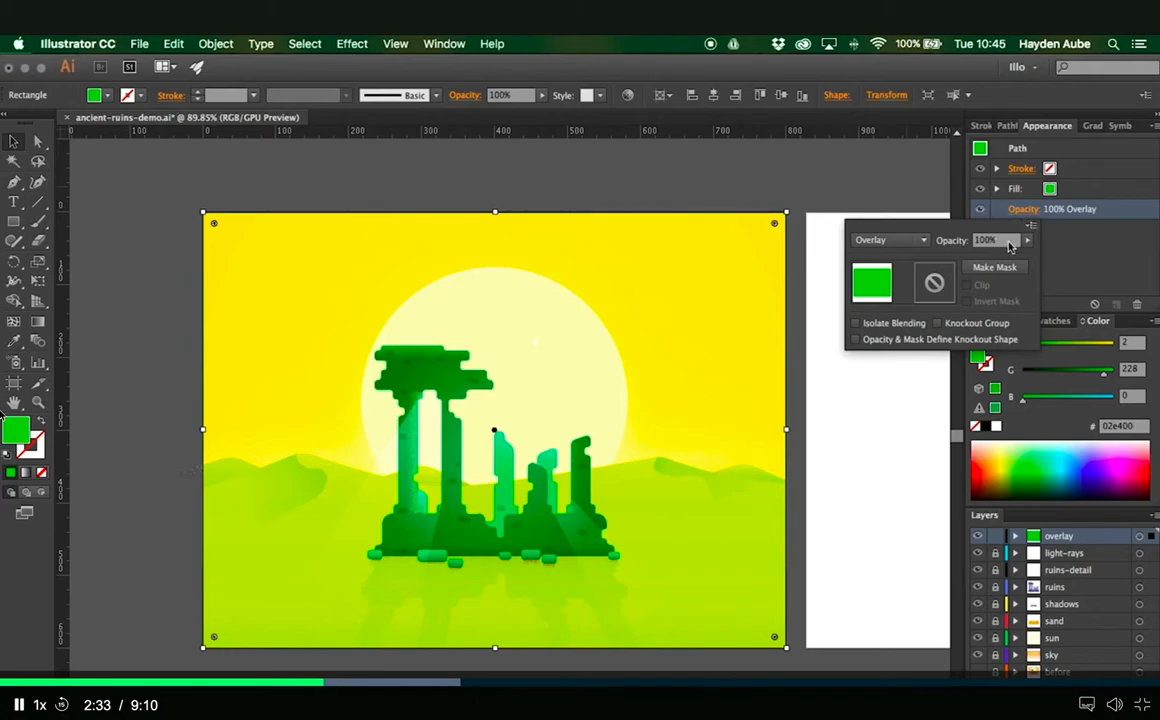
pyautogui.click(1028, 241)
pyautogui.moveTo(1029, 257); pyautogui.dragTo(990, 261)
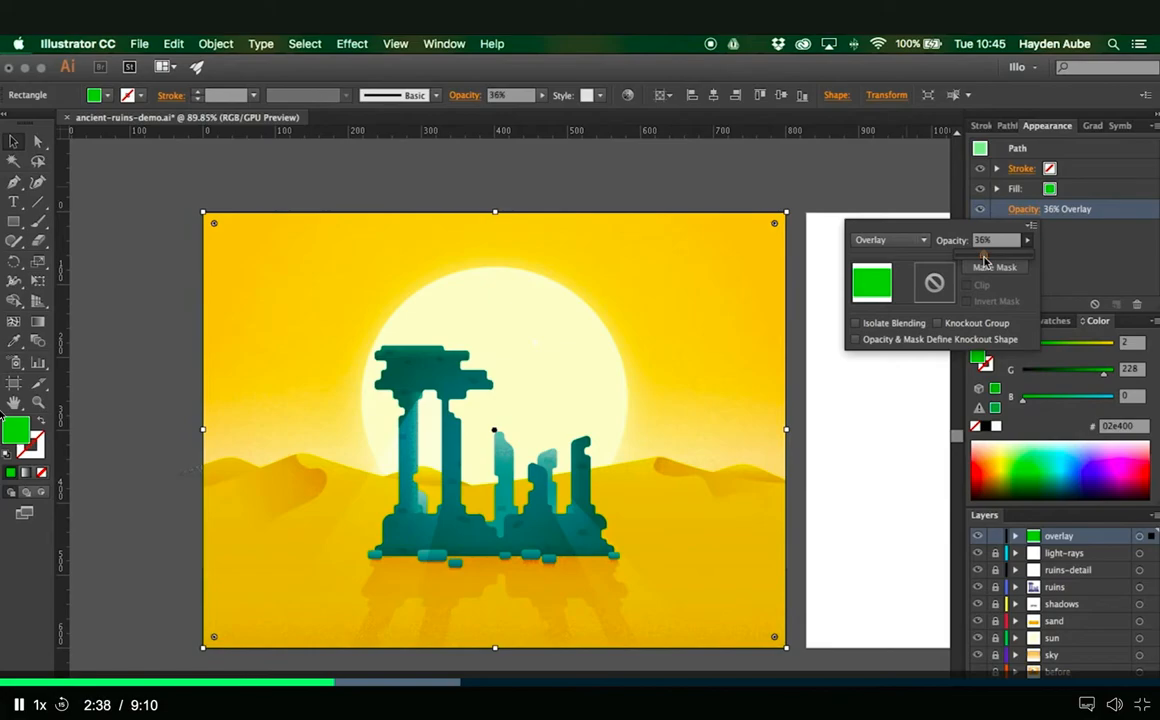
# - Change the overlay rectangle's blending mode to Soft Light and set its opacity to 25%
pyautogui.click(924, 241)
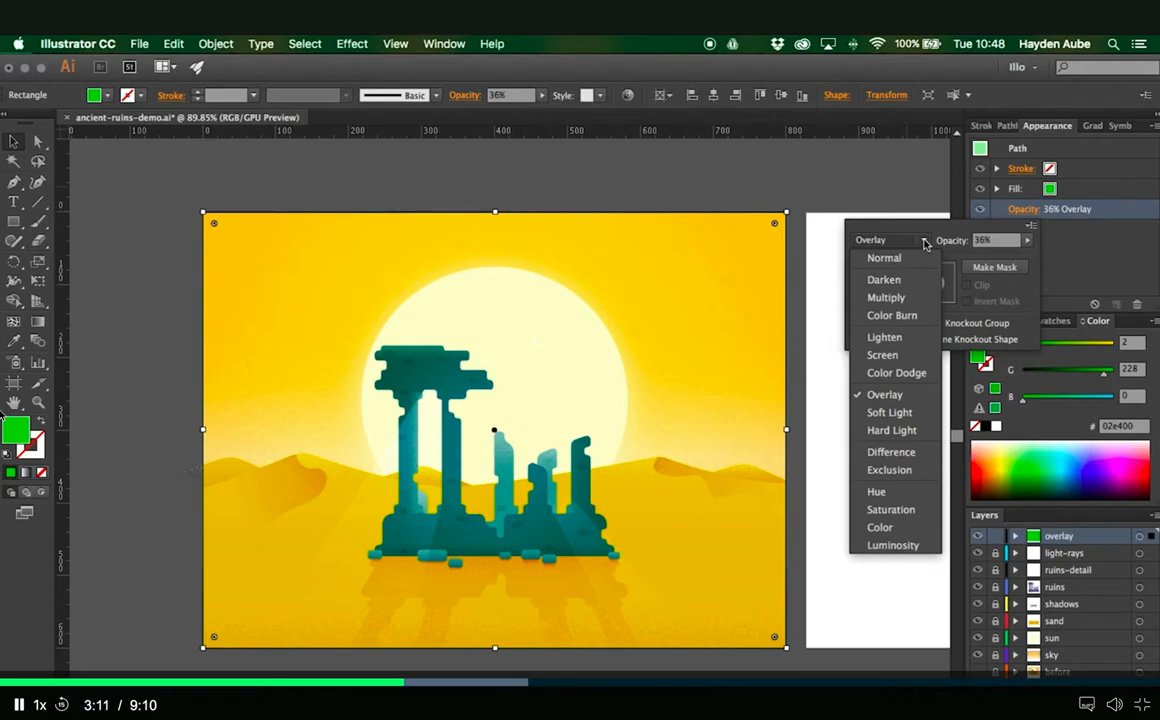
pyautogui.click(889, 412)
pyautogui.click(990, 240)
pyautogui.write('25')
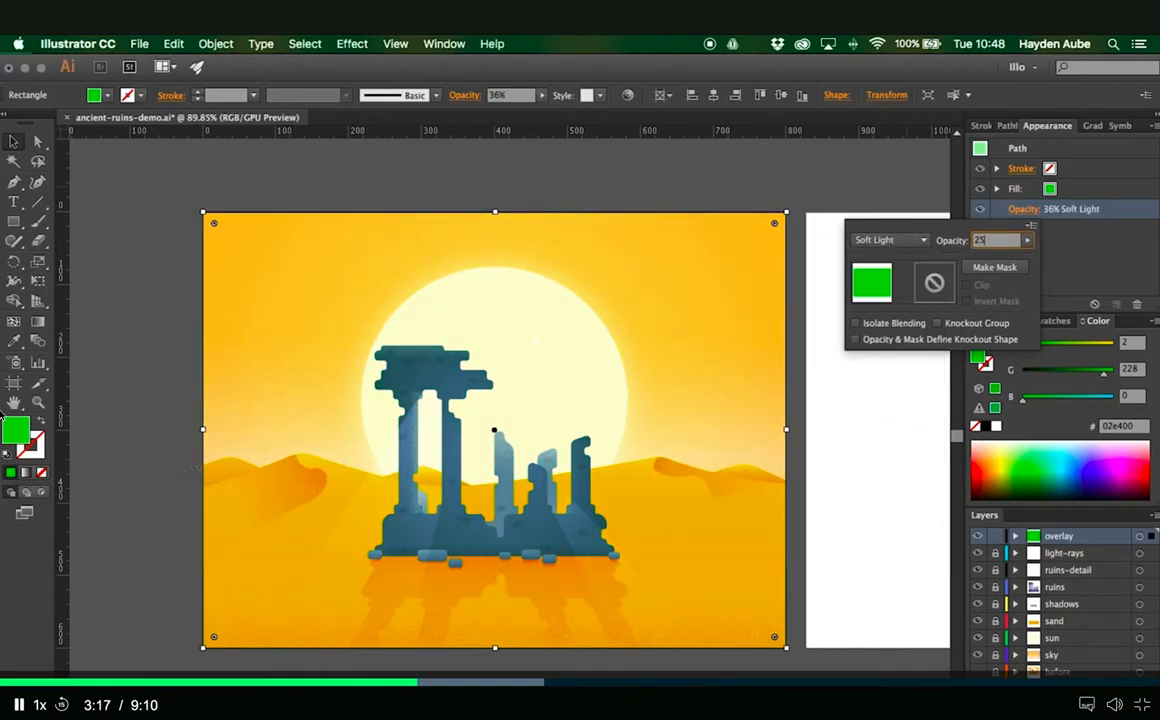
pyautogui.press('Return')
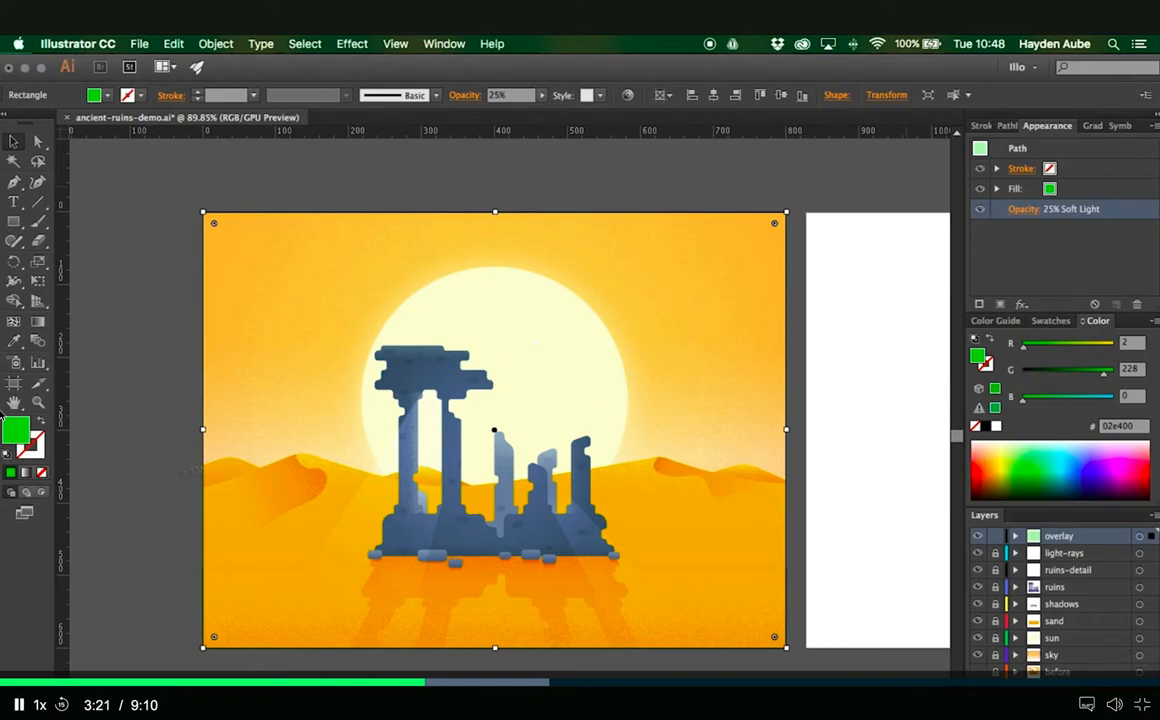
# - Fill the overlay rectangle with the orange sand swatch
pyautogui.click(1050, 322)
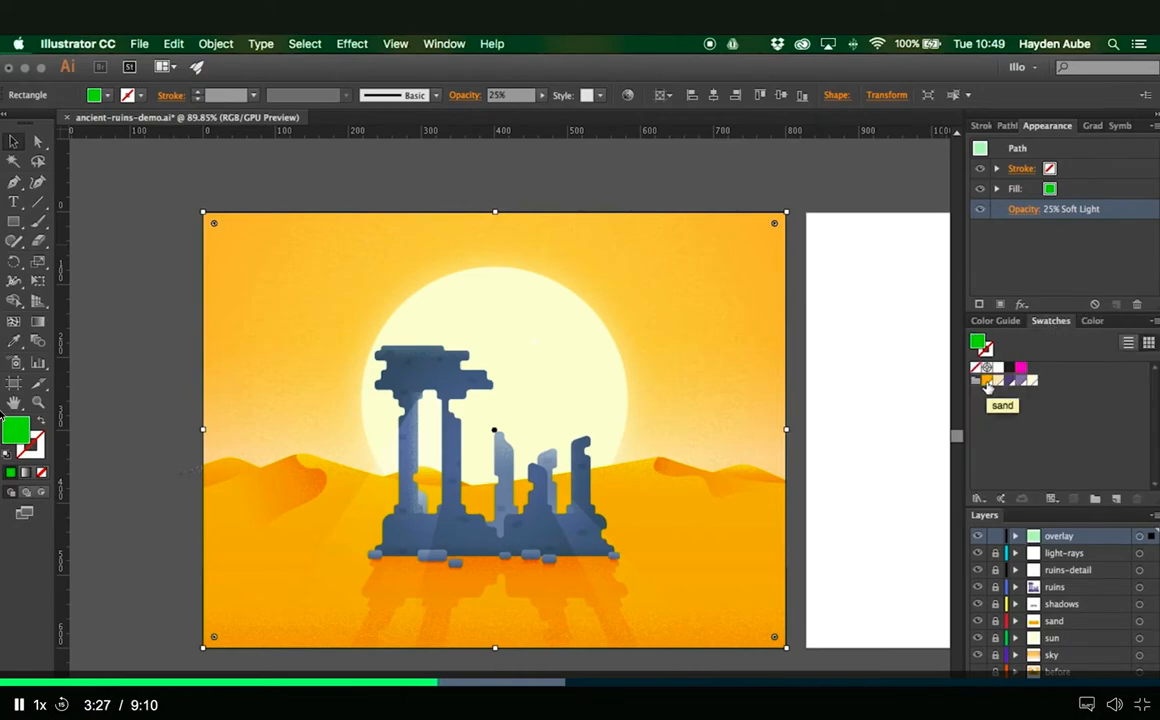
pyautogui.click(986, 383)
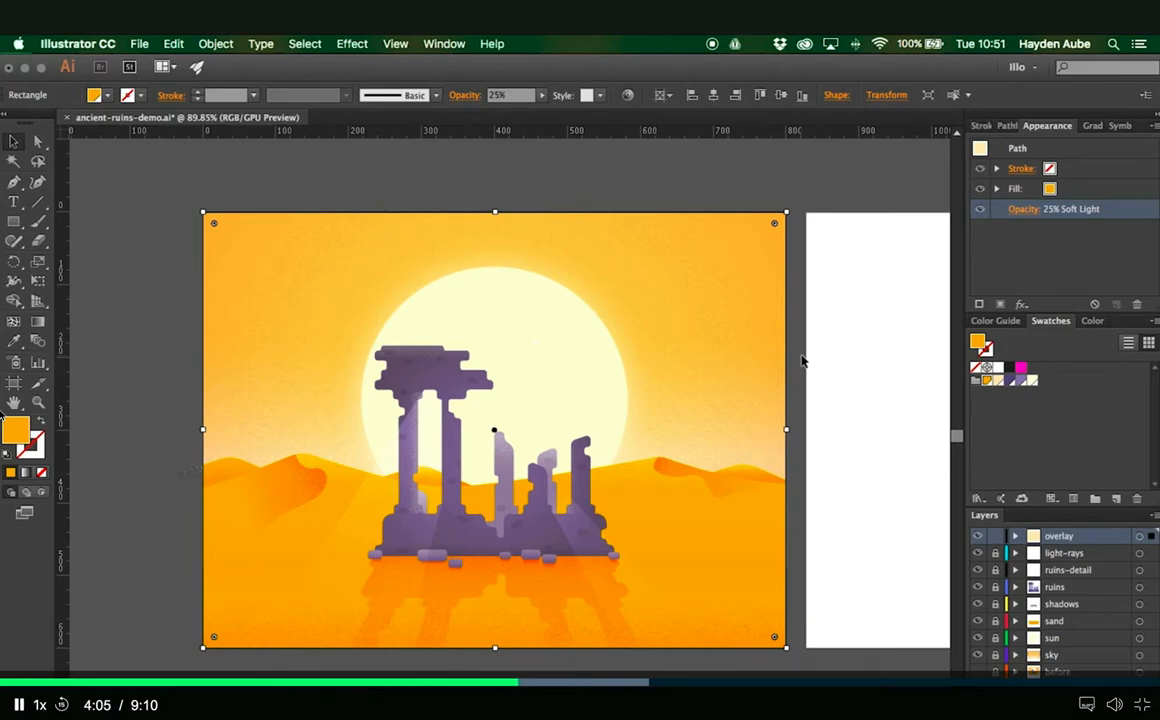
pyautogui.click(802, 361)
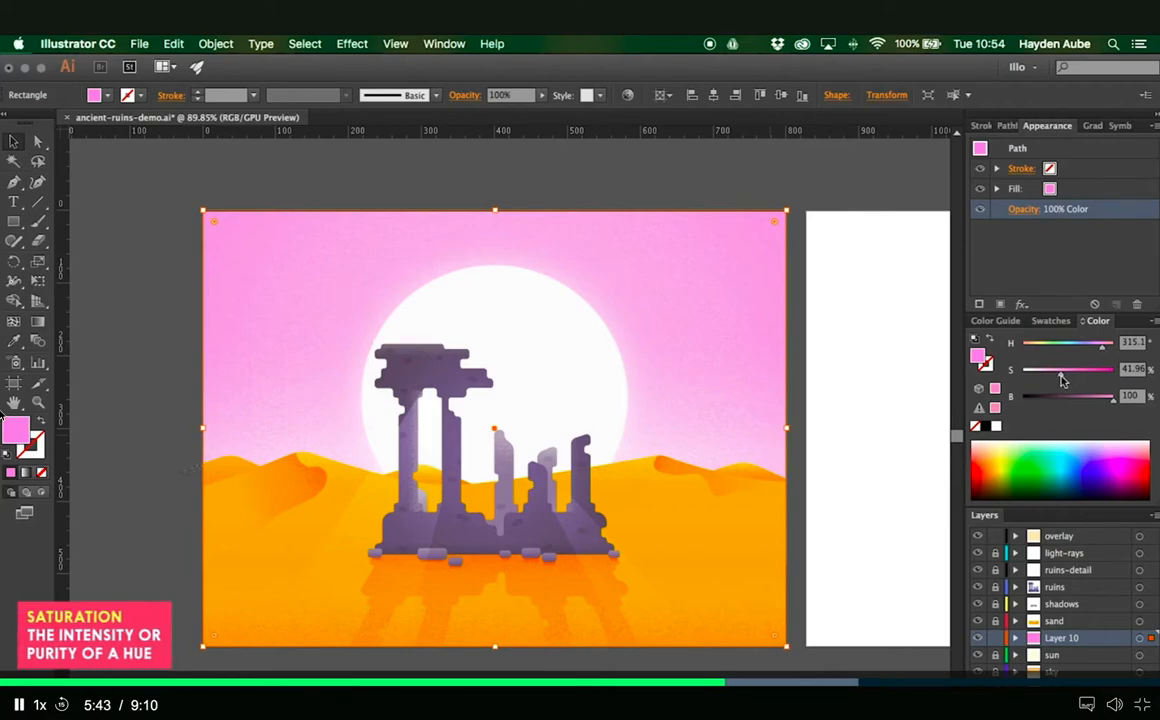
# - Try 100% saturation and a green hue of 115° on the sky's color rectangle, and settle on the magenta swatch
pyautogui.moveTo(1085, 381)
pyautogui.mouseDown()
pyautogui.moveTo(1045, 385)
pyautogui.moveTo(1107, 385)
pyautogui.mouseUp()
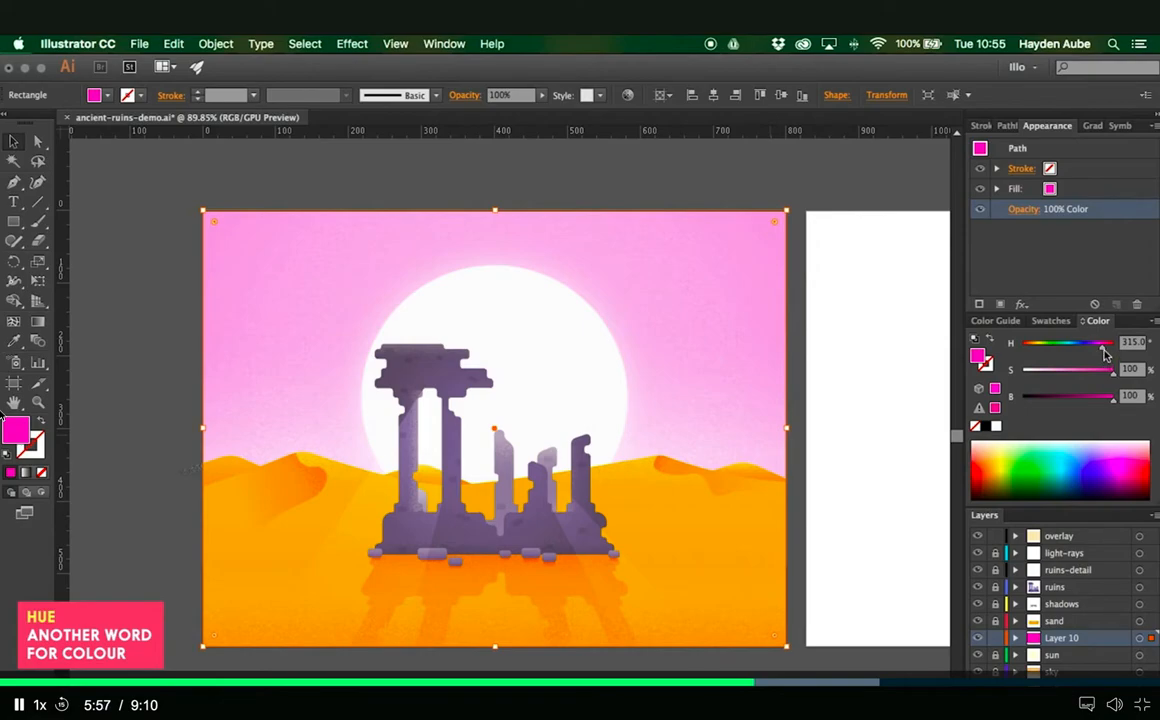
pyautogui.moveTo(1104, 352); pyautogui.dragTo(1053, 356)
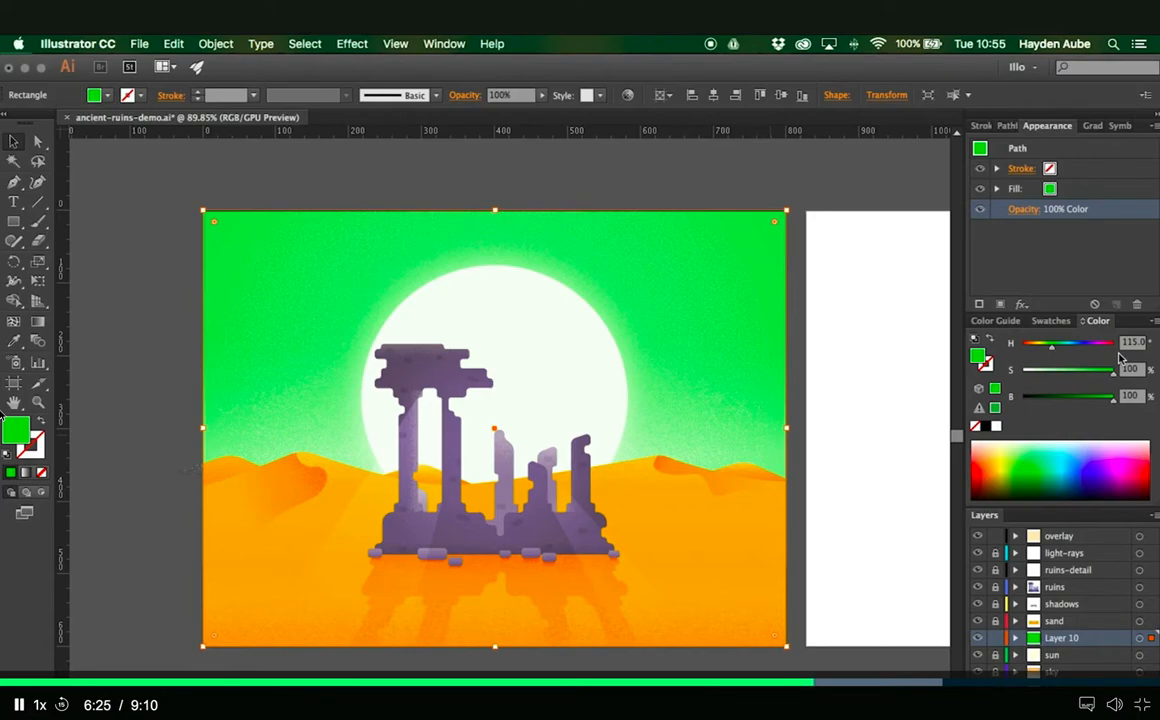
pyautogui.click(1051, 320)
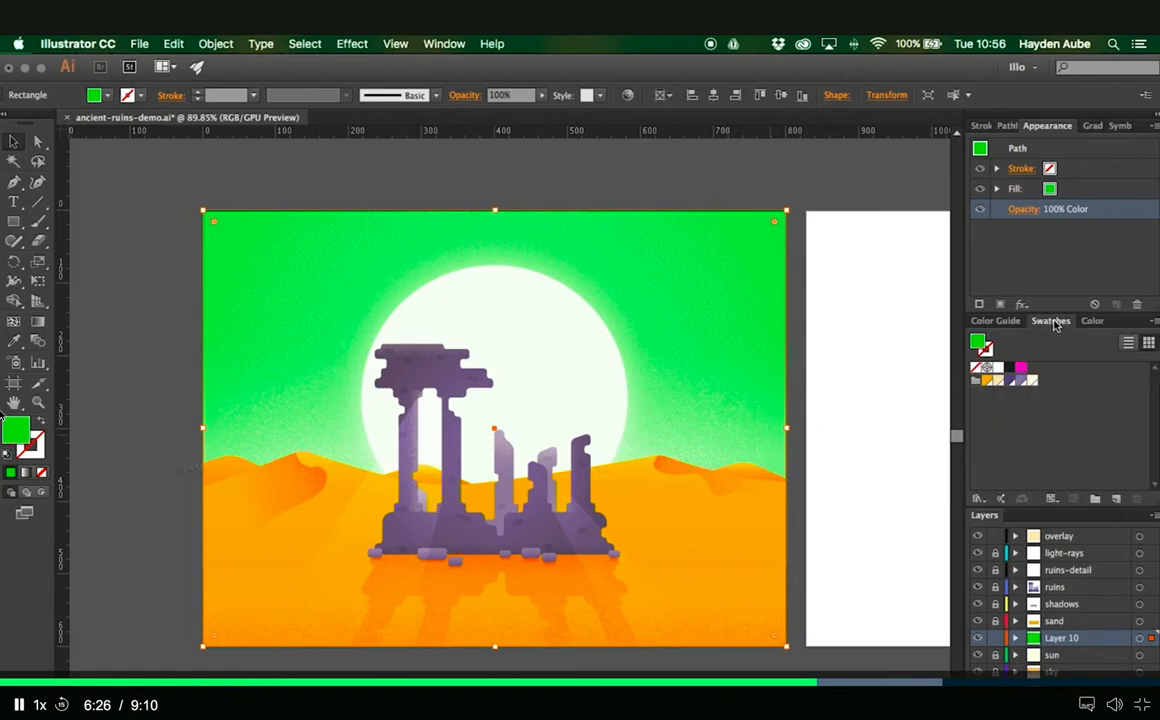
pyautogui.click(1021, 368)
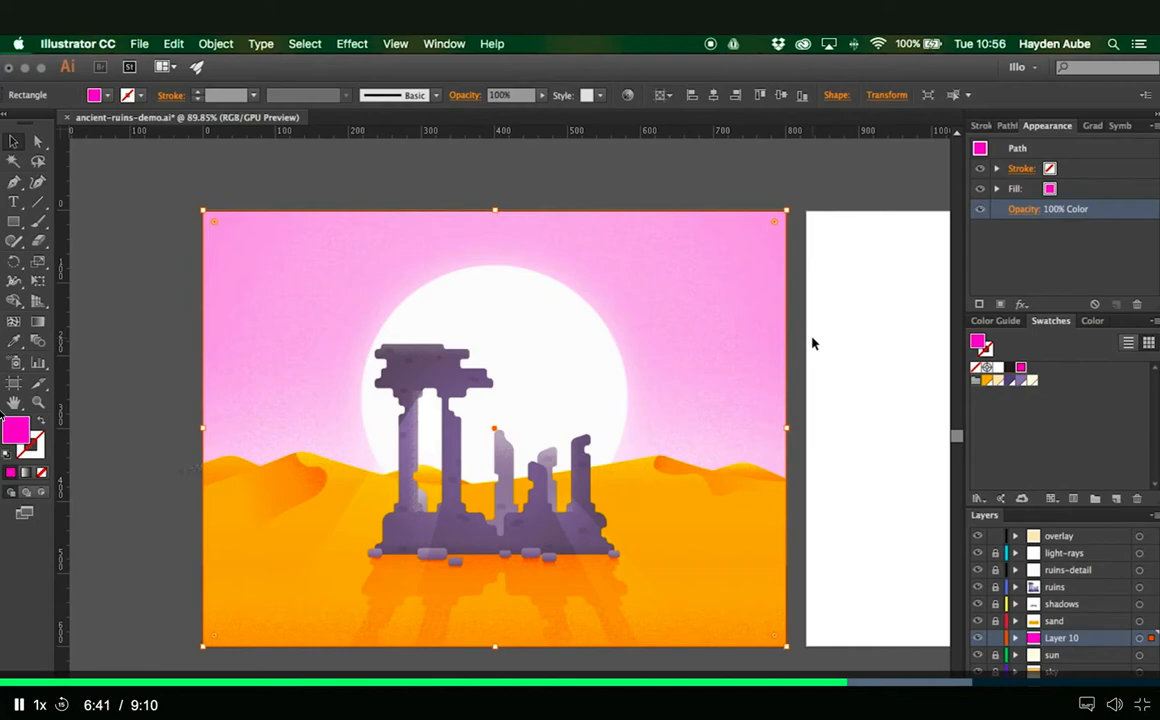
# - Turn the sky rectangle's fill into a linear gradient by adding the magenta swatch as a stop at 23.41%
pyautogui.click(1092, 126)
pyautogui.click(444, 44)
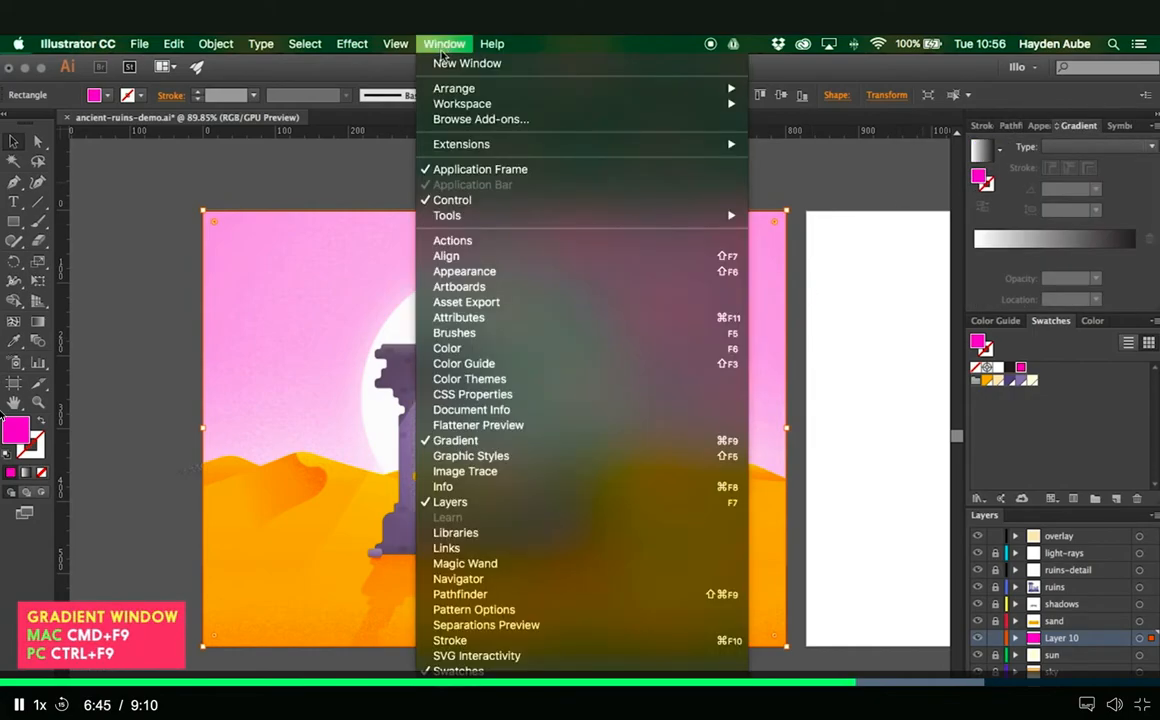
pyautogui.click(949, 64)
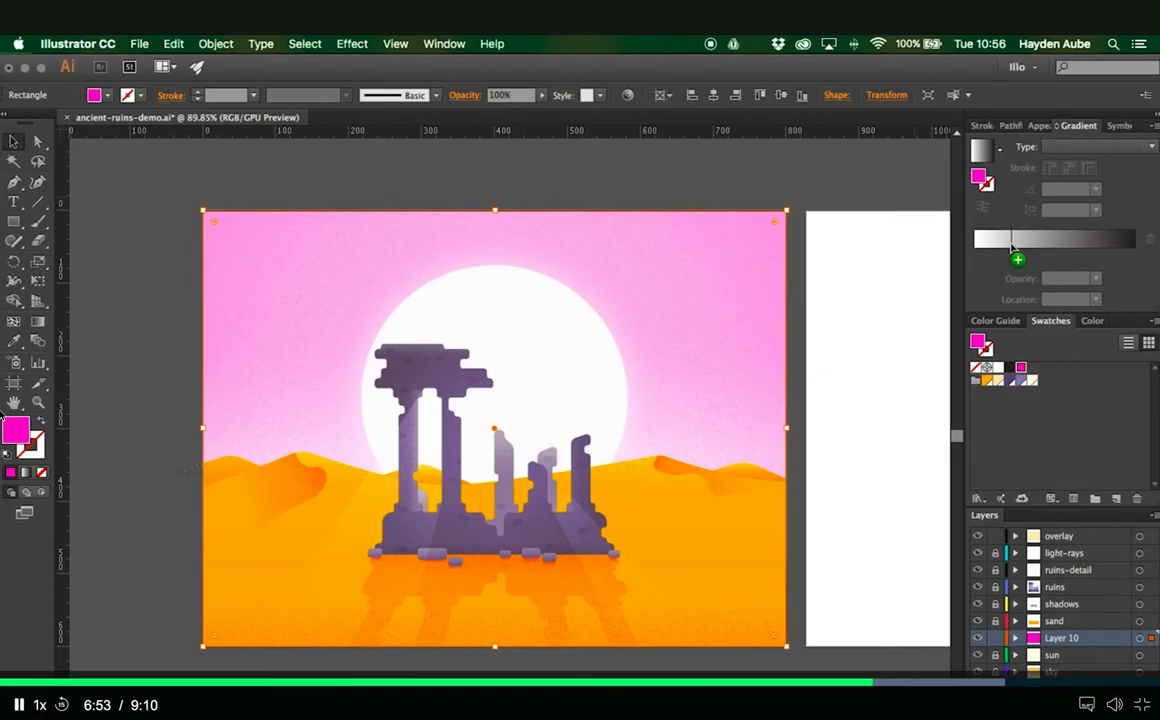
pyautogui.click(1012, 243)
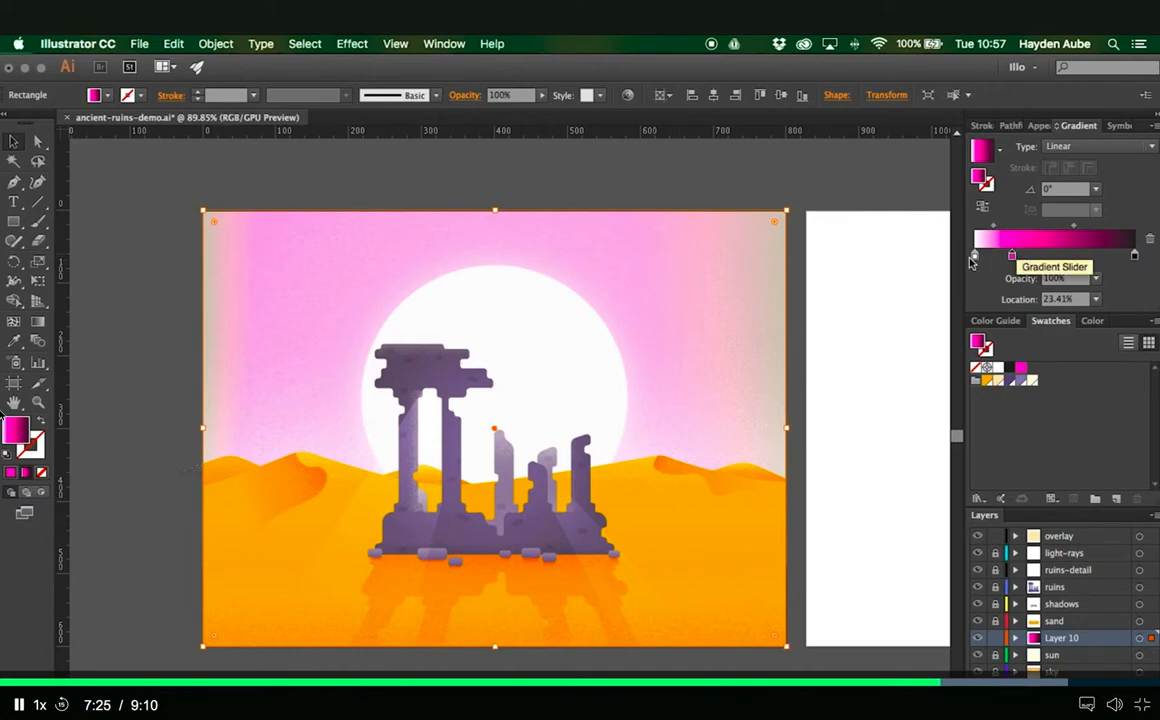
# - Remove the white and black gradient stops and place two magenta stops at 0% and 100%
pyautogui.moveTo(976, 259); pyautogui.dragTo(1029, 435)
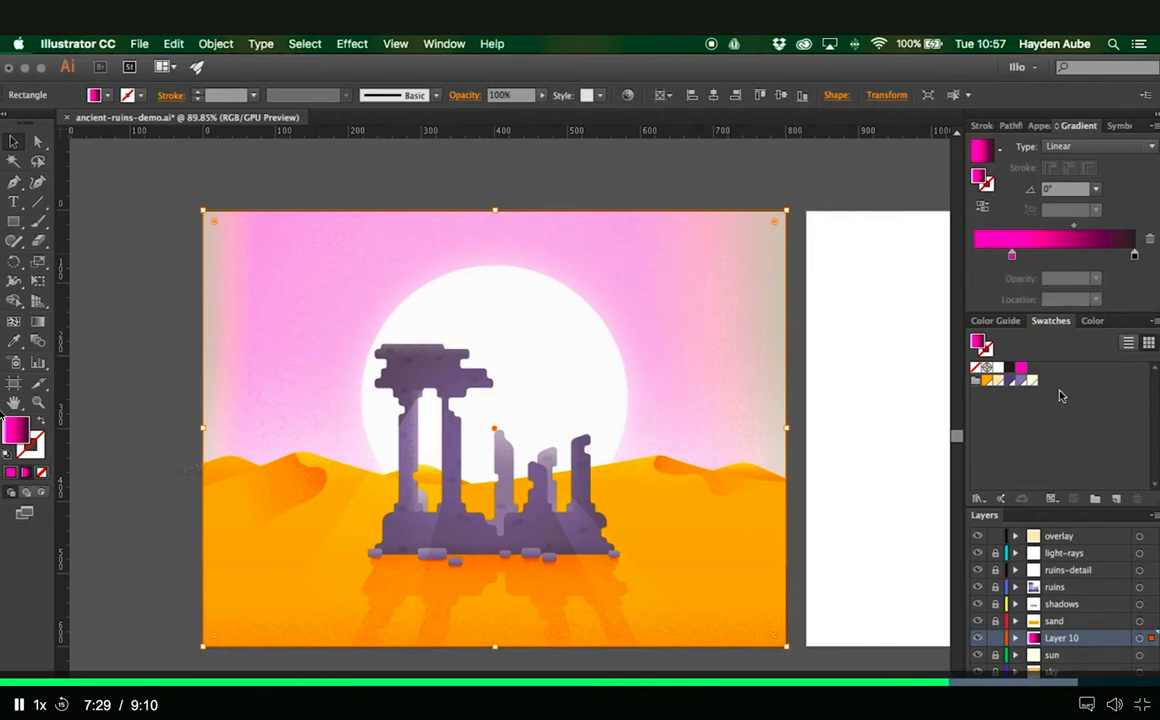
pyautogui.moveTo(1021, 368); pyautogui.dragTo(985, 257)
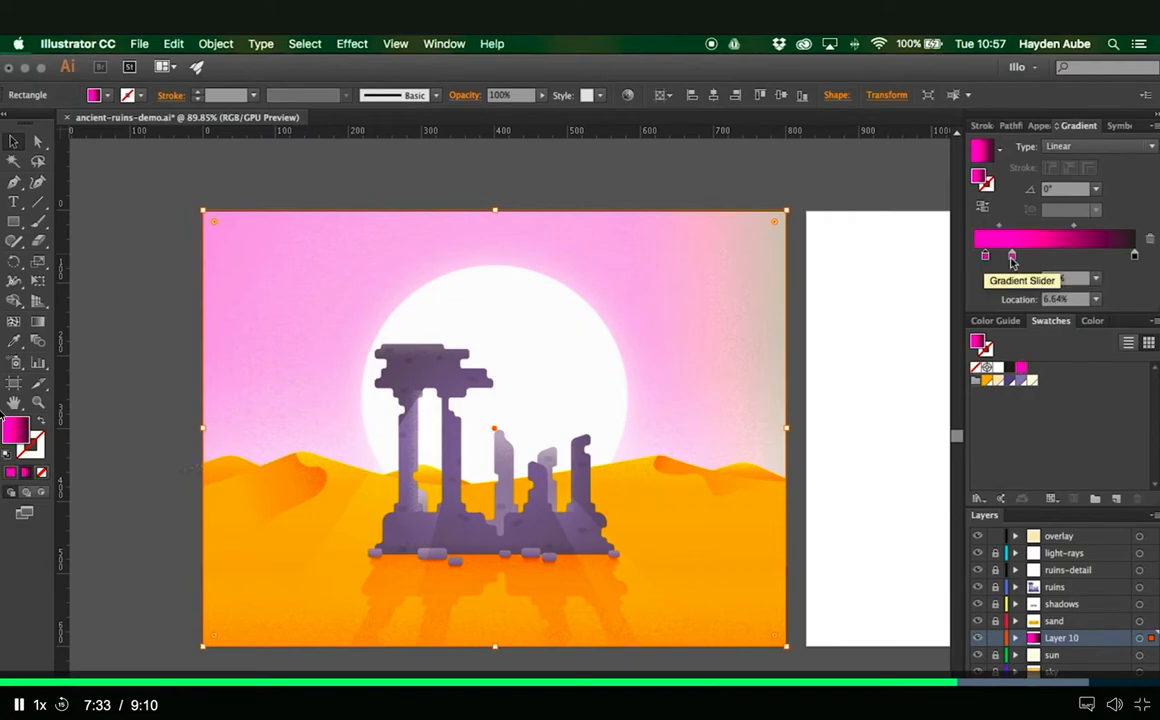
pyautogui.moveTo(1135, 255); pyautogui.dragTo(1135, 323)
pyautogui.click(1097, 256)
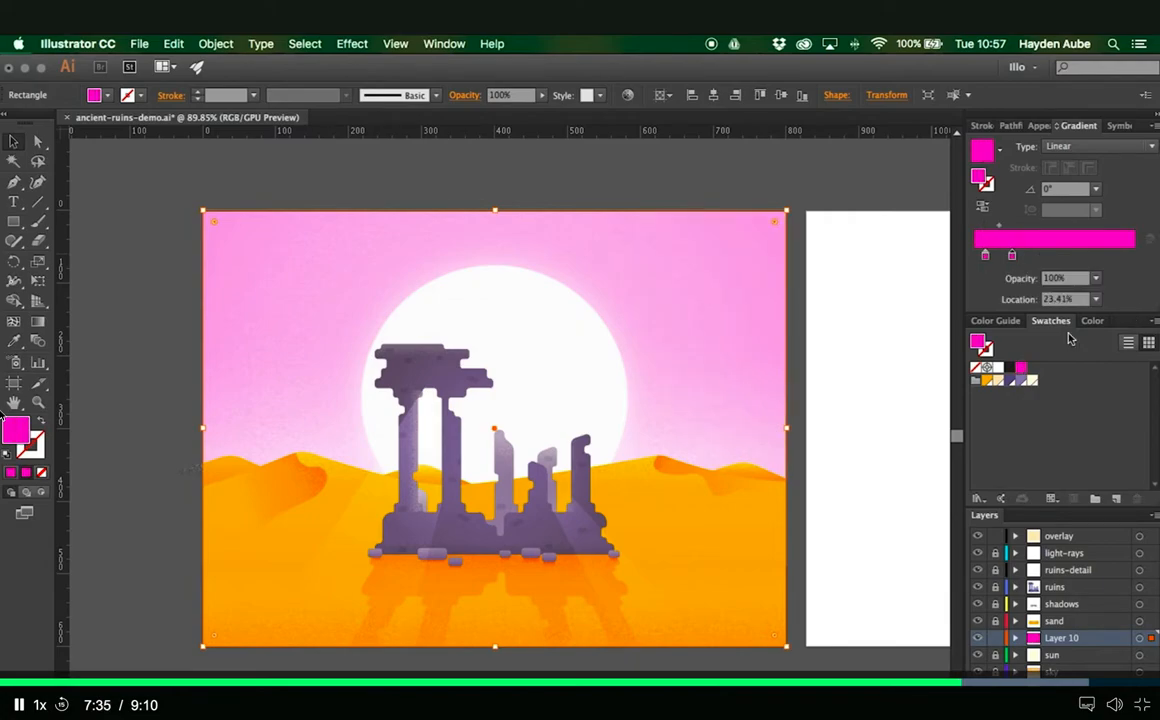
pyautogui.moveTo(1097, 256); pyautogui.dragTo(1134, 256)
pyautogui.moveTo(985, 256); pyautogui.dragTo(966, 256)
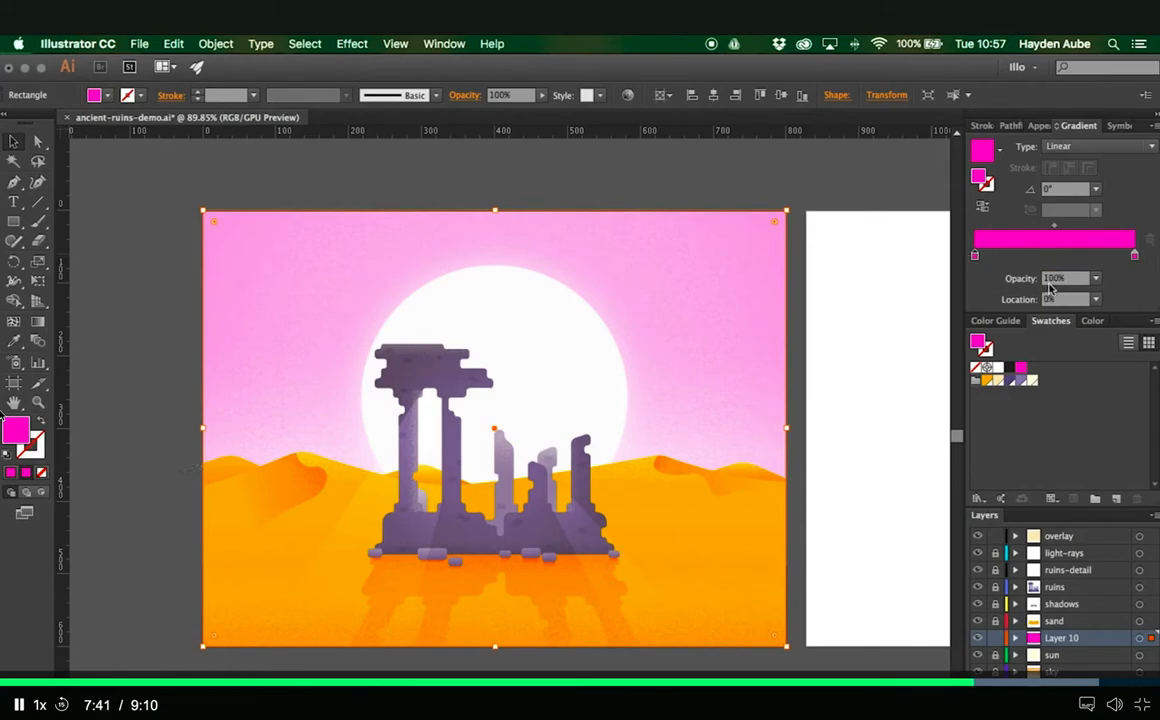
# - Set the opacity of the magenta gradient stop at the 100% location to 0%
pyautogui.click(1135, 256)
pyautogui.moveTo(1073, 279); pyautogui.dragTo(1036, 280)
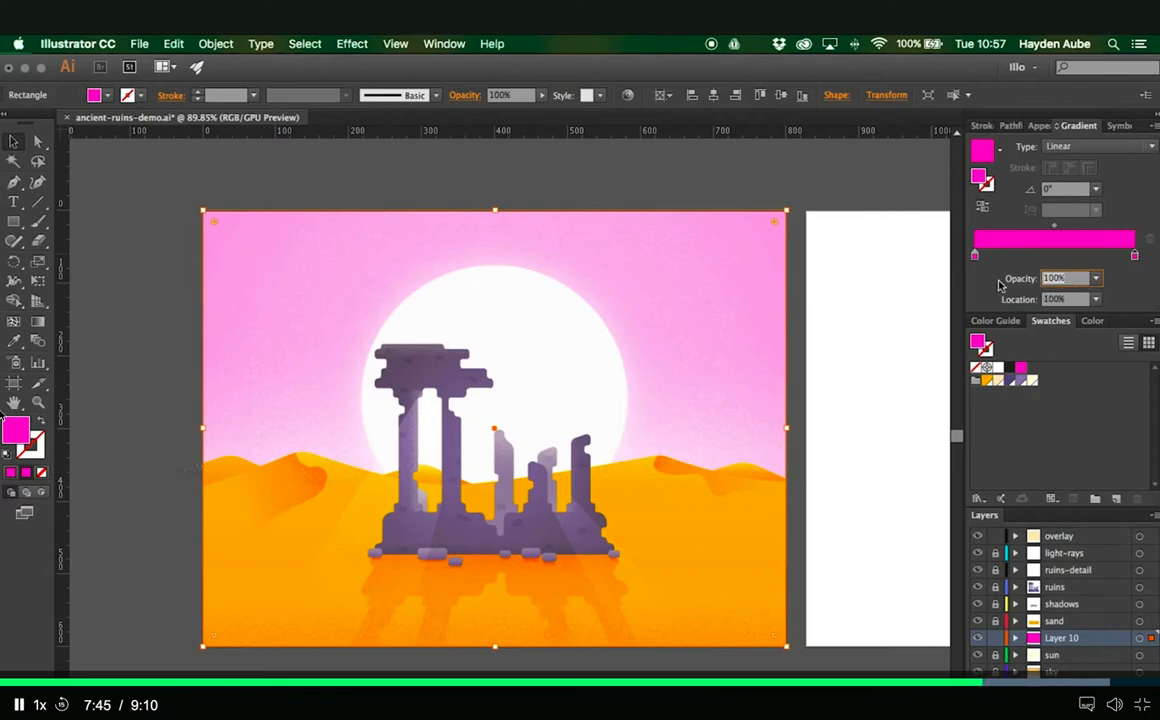
pyautogui.write('0')
pyautogui.press('Return')
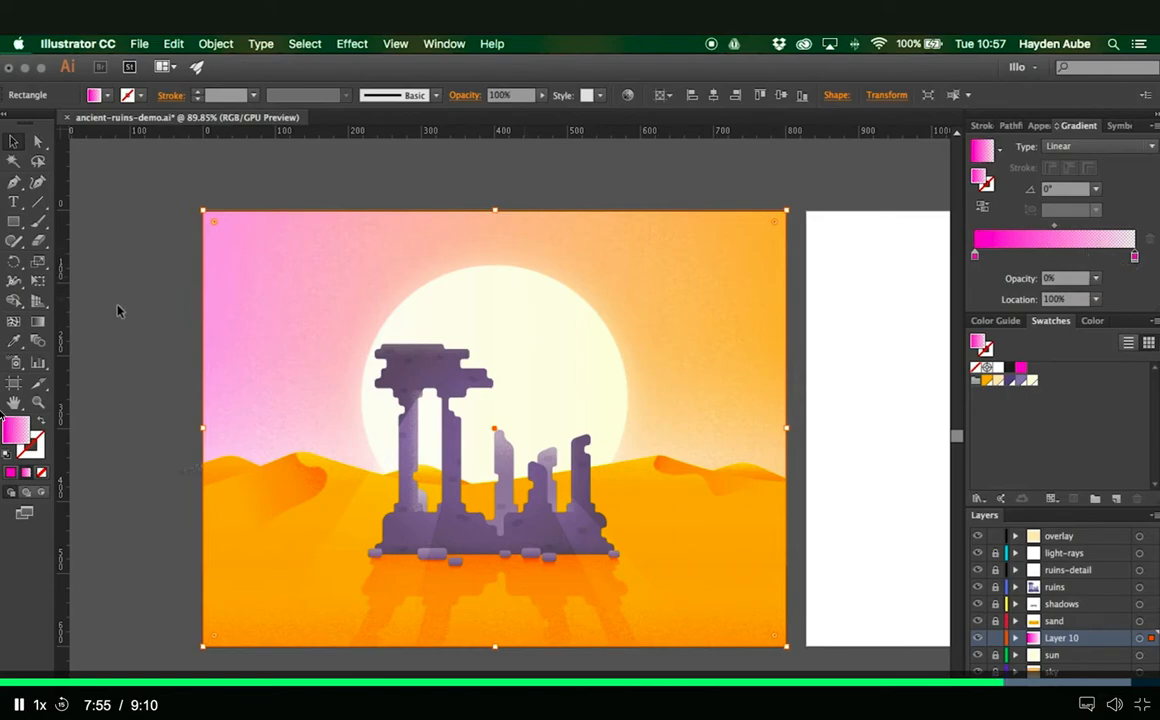
# - Redraw the sky gradient vertically at 90° from just below the horizon to the artboard's upper edge, deselect it, and compare both artboards
pyautogui.click(39, 325)
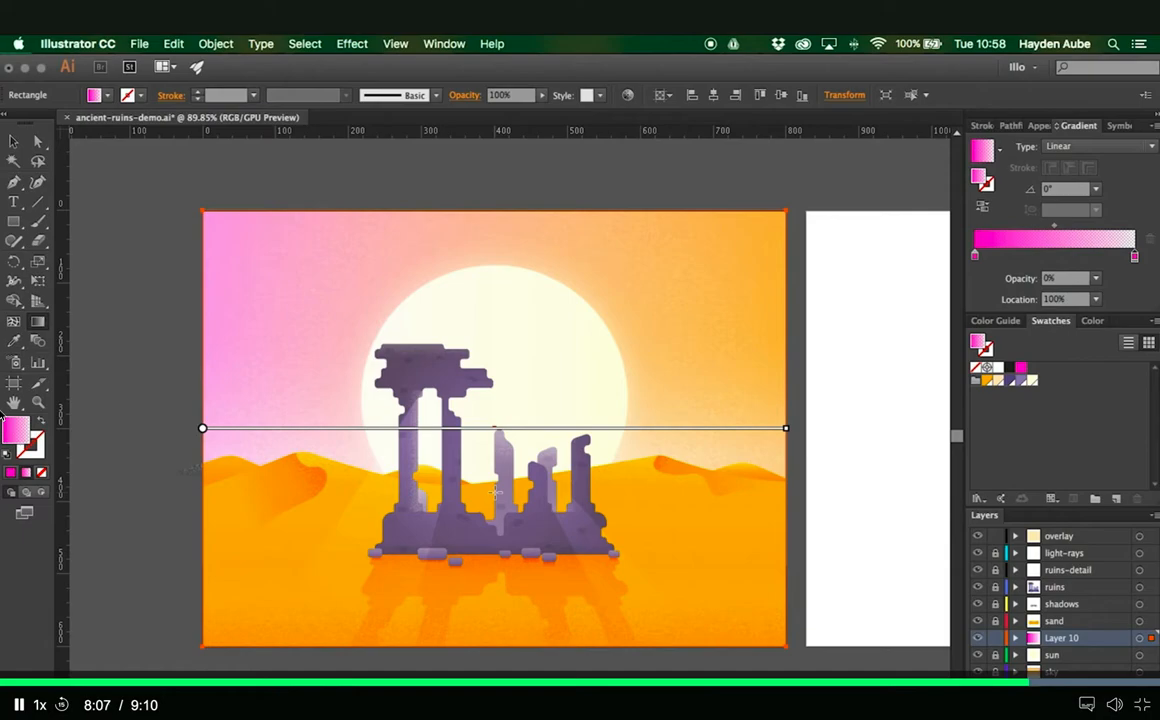
pyautogui.moveTo(494, 490); pyautogui.dragTo(482, 213)
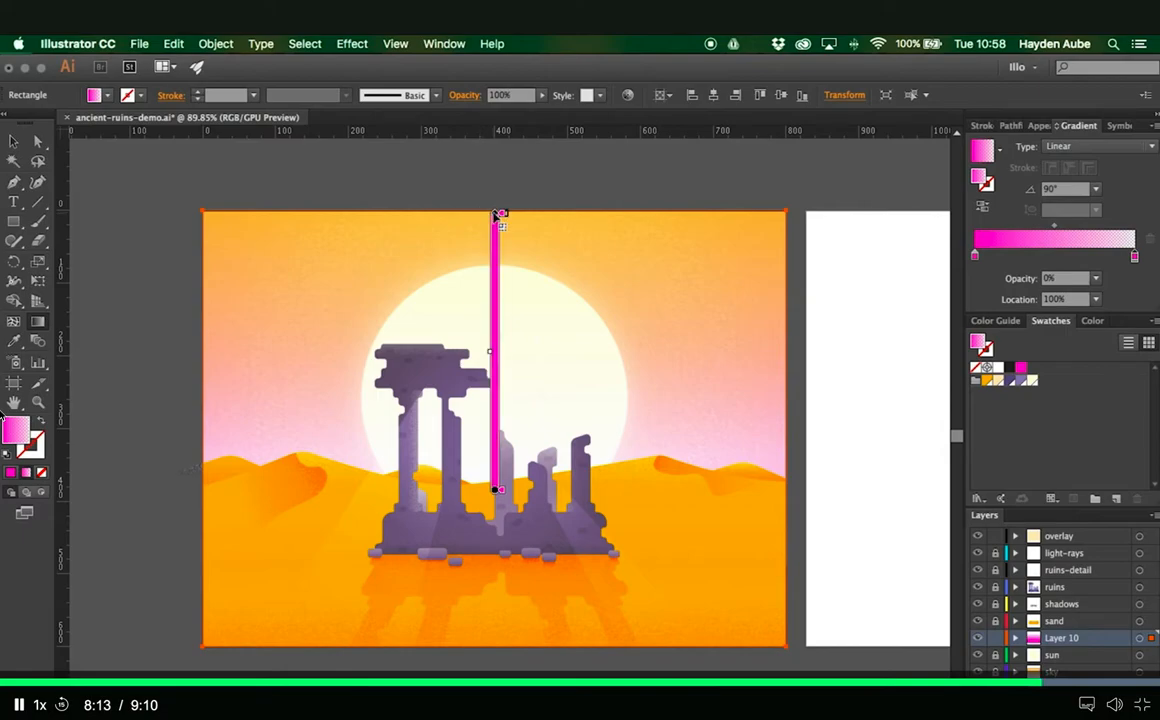
pyautogui.press('v')
pyautogui.click(566, 196)
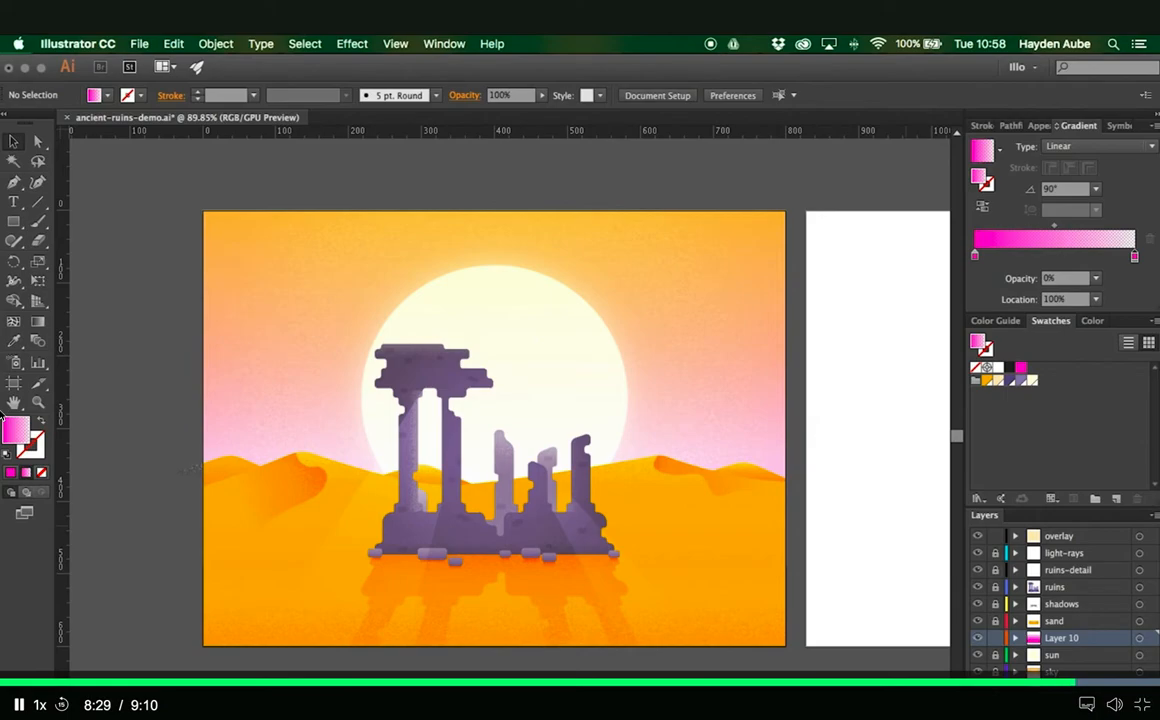
pyautogui.moveTo(834, 633); pyautogui.dragTo(513, 590)
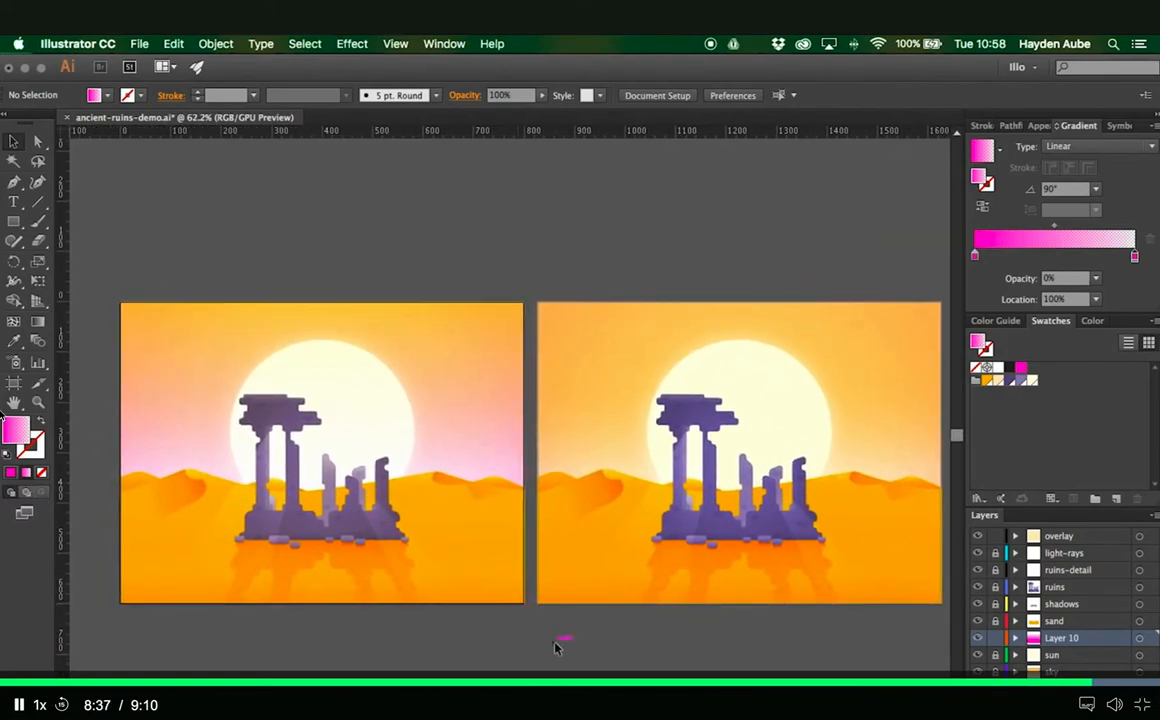
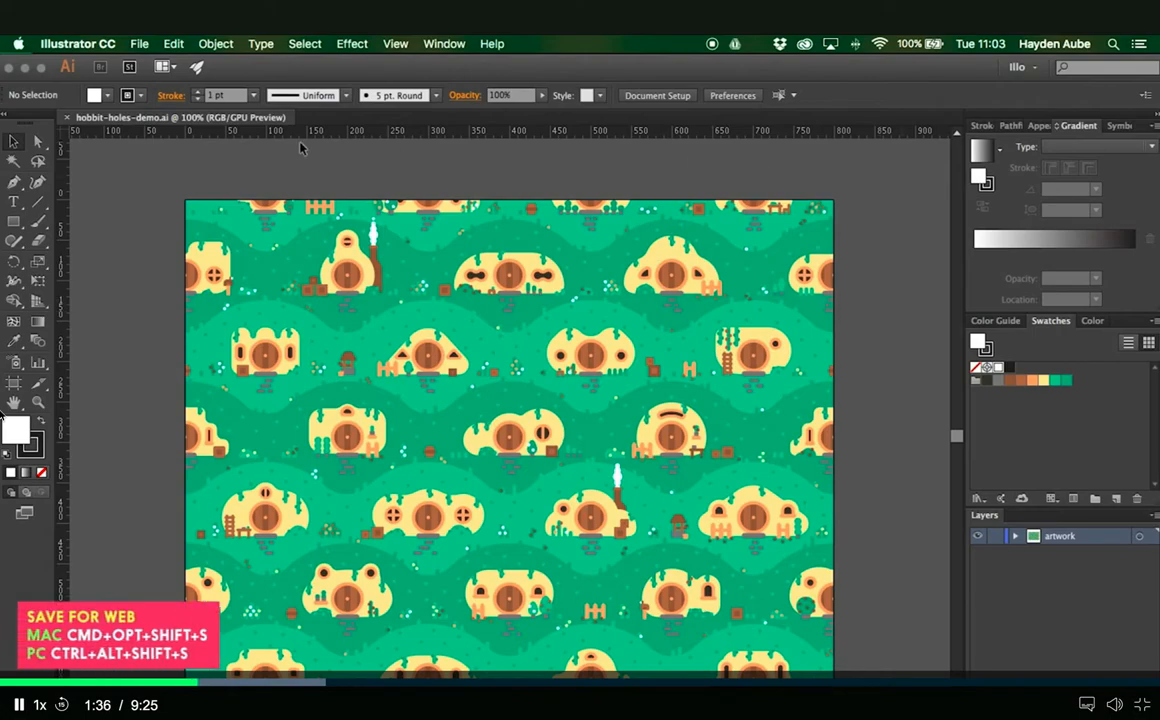
# - Set up a Save for Web export of the hobbit holes artwork in JPEG format
pyautogui.click(140, 44)
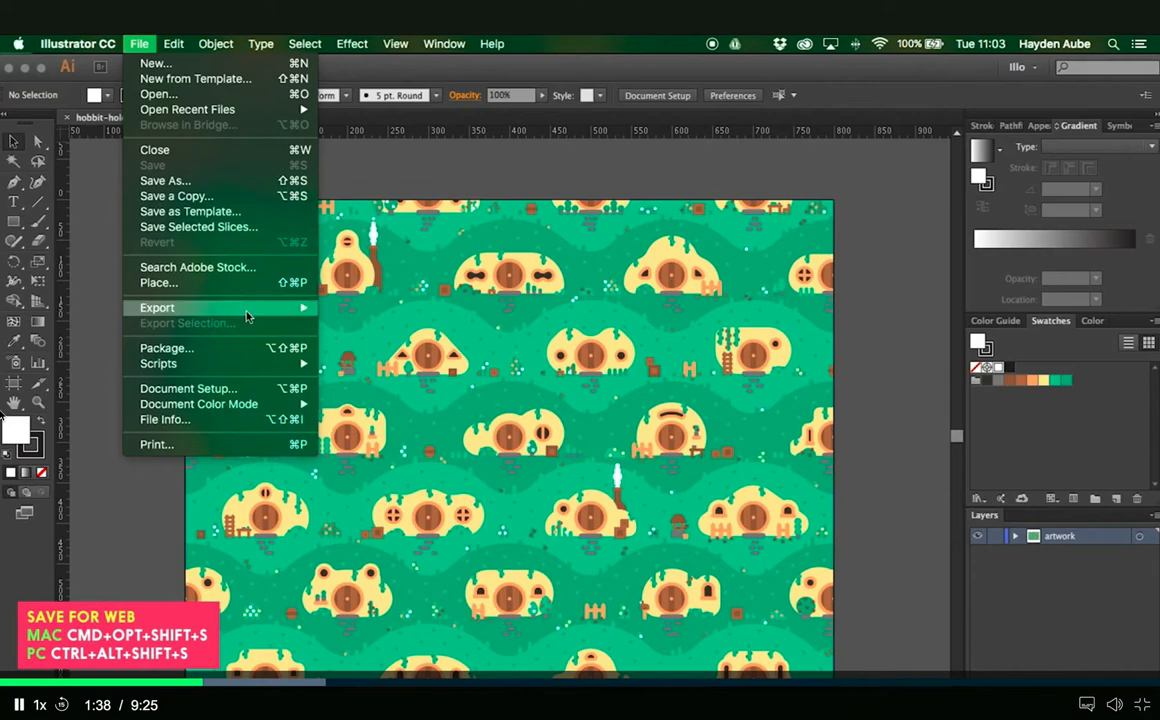
pyautogui.moveTo(250, 310)
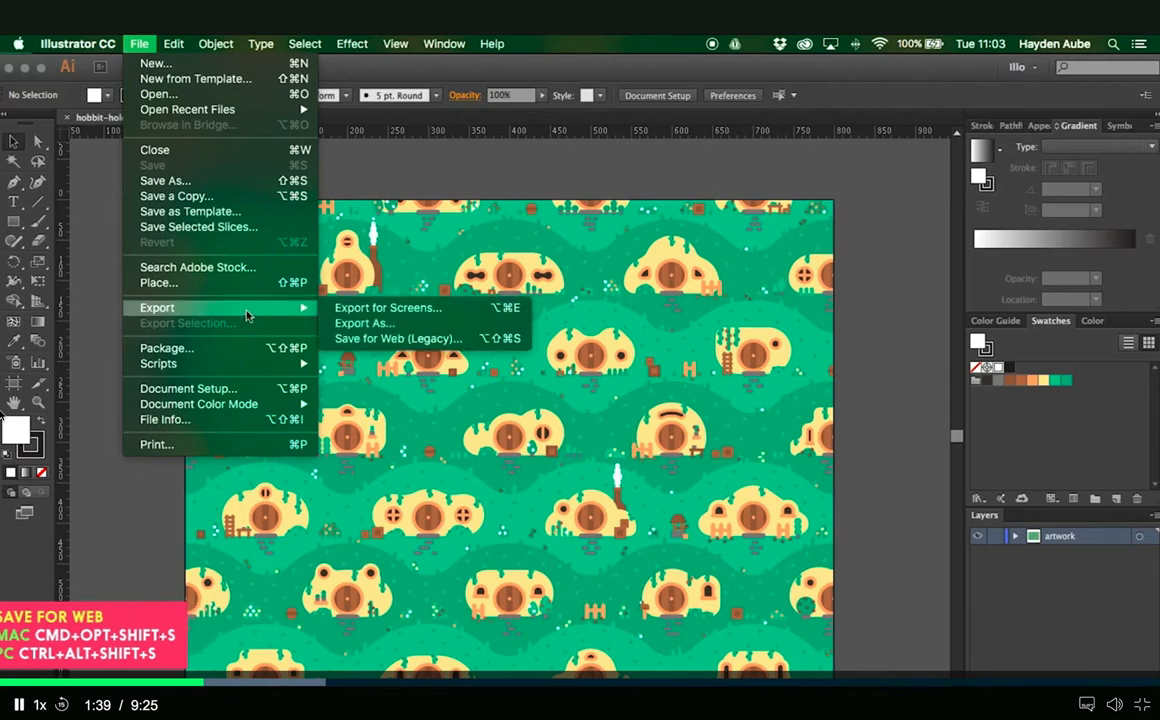
pyautogui.click(379, 340)
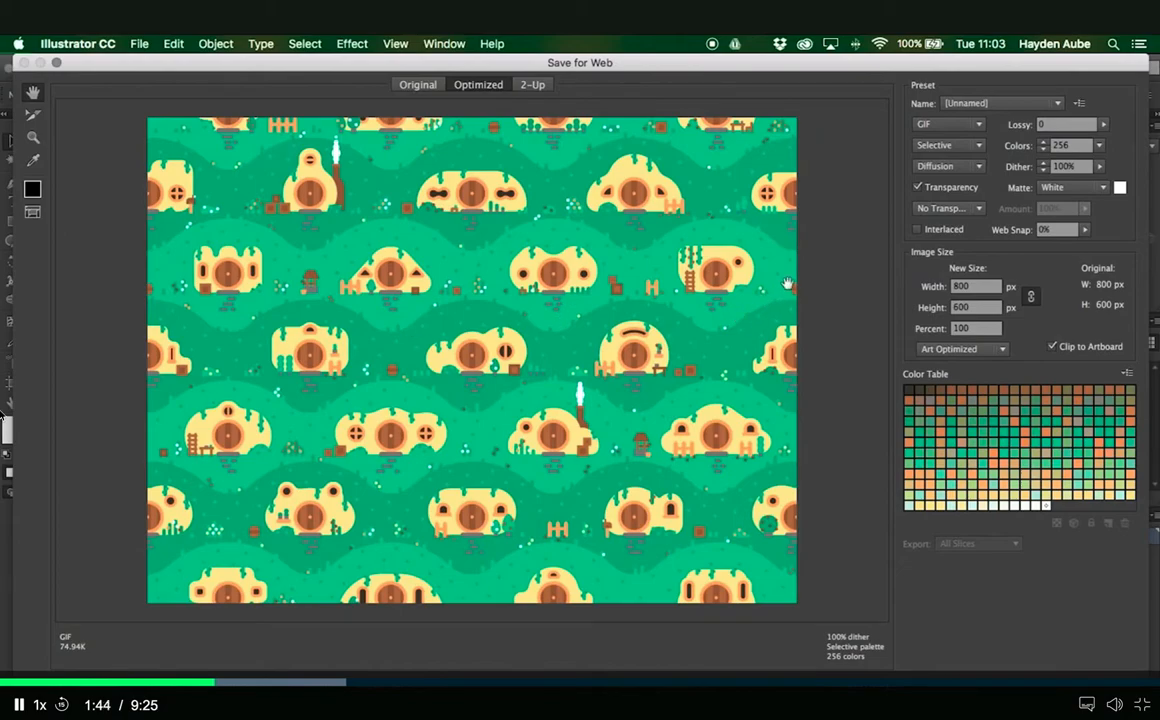
pyautogui.click(980, 125)
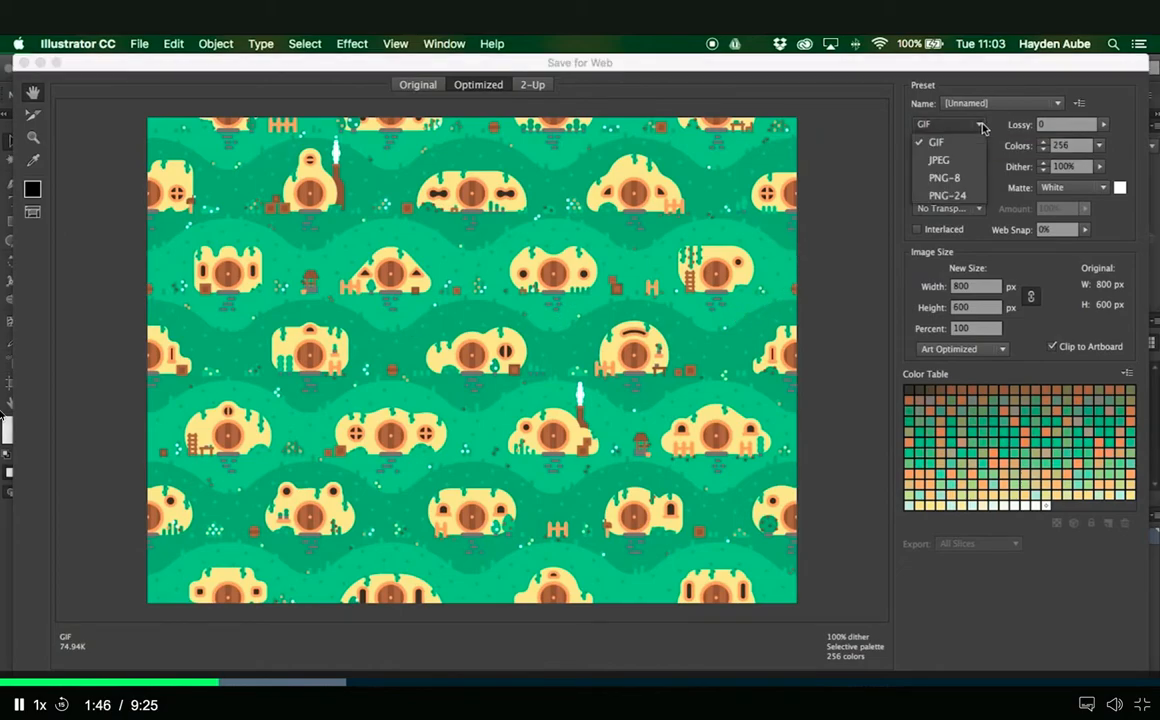
pyautogui.click(945, 160)
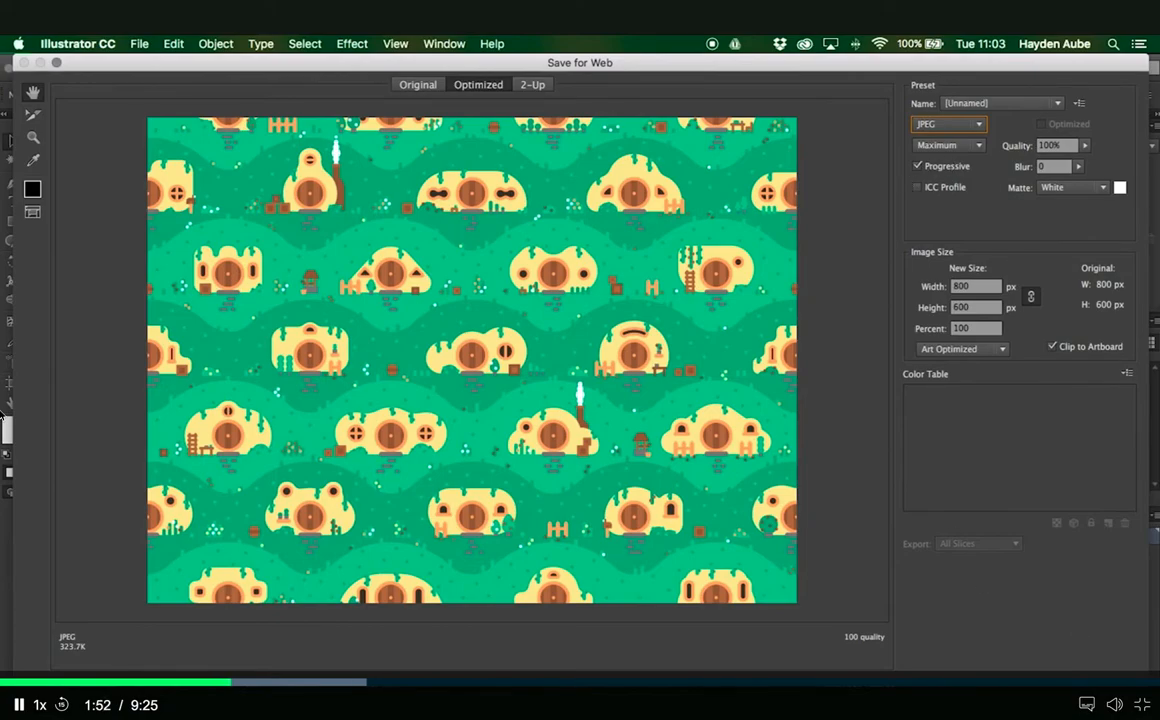
# - Save the optimized JPEG in the _demo folder under the name hobbit-holes
pyautogui.press('Return')
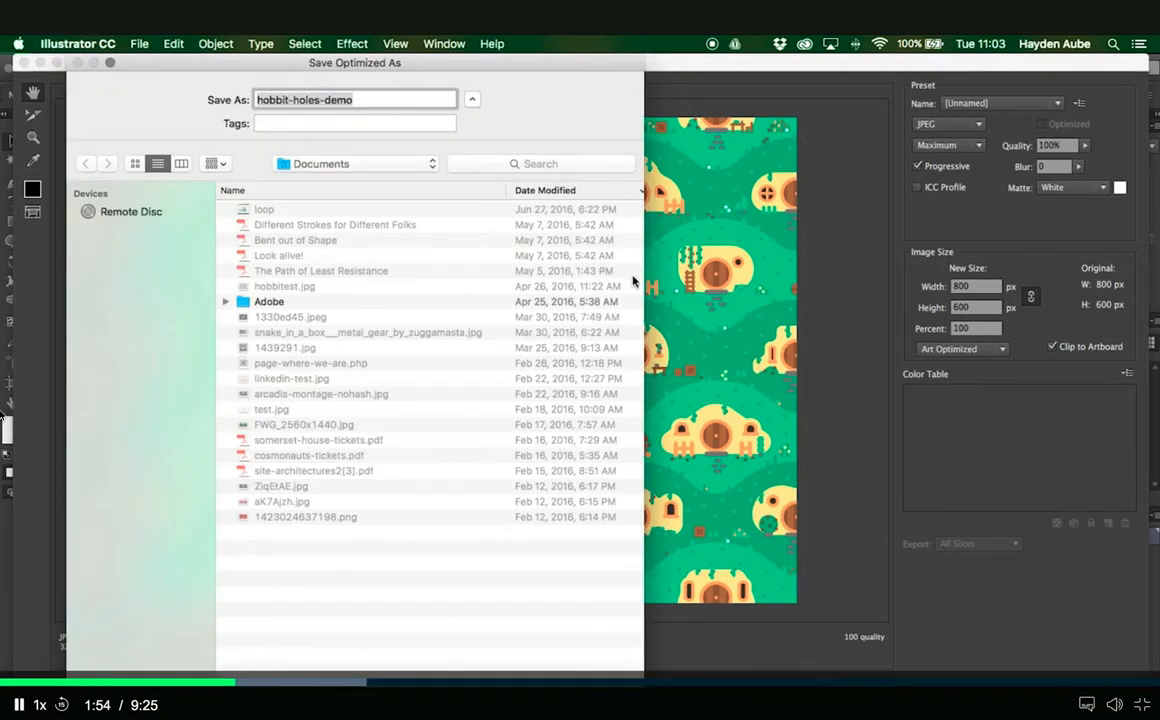
pyautogui.click(393, 164)
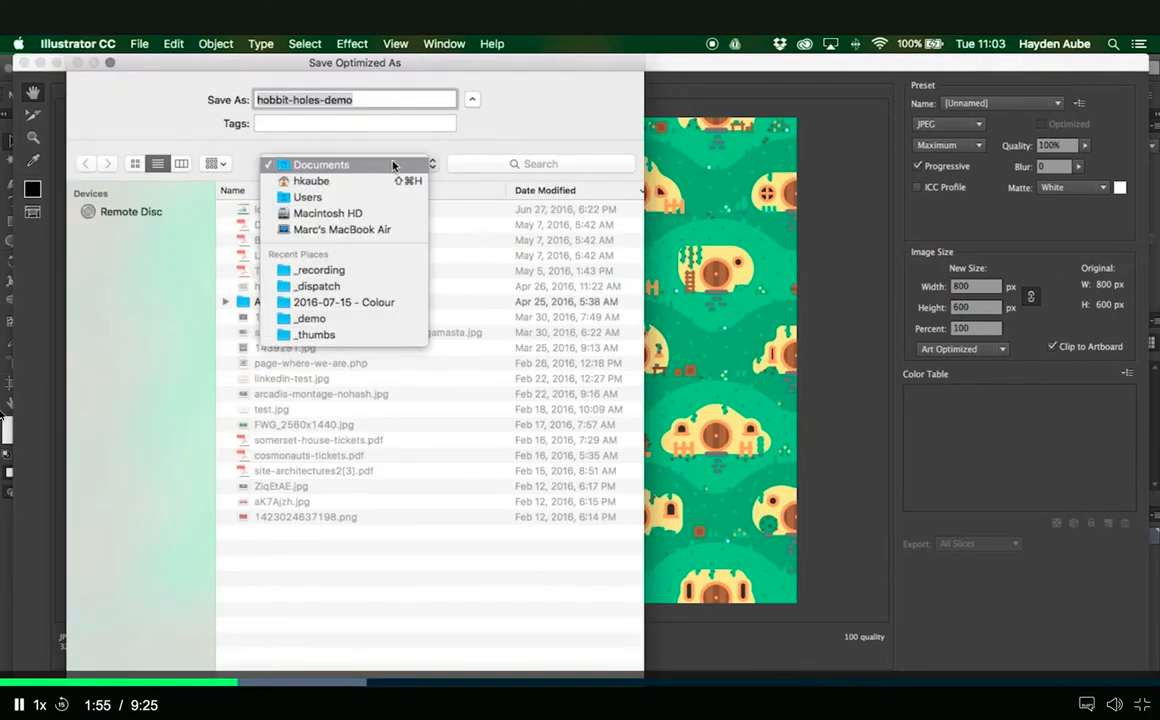
pyautogui.click(349, 321)
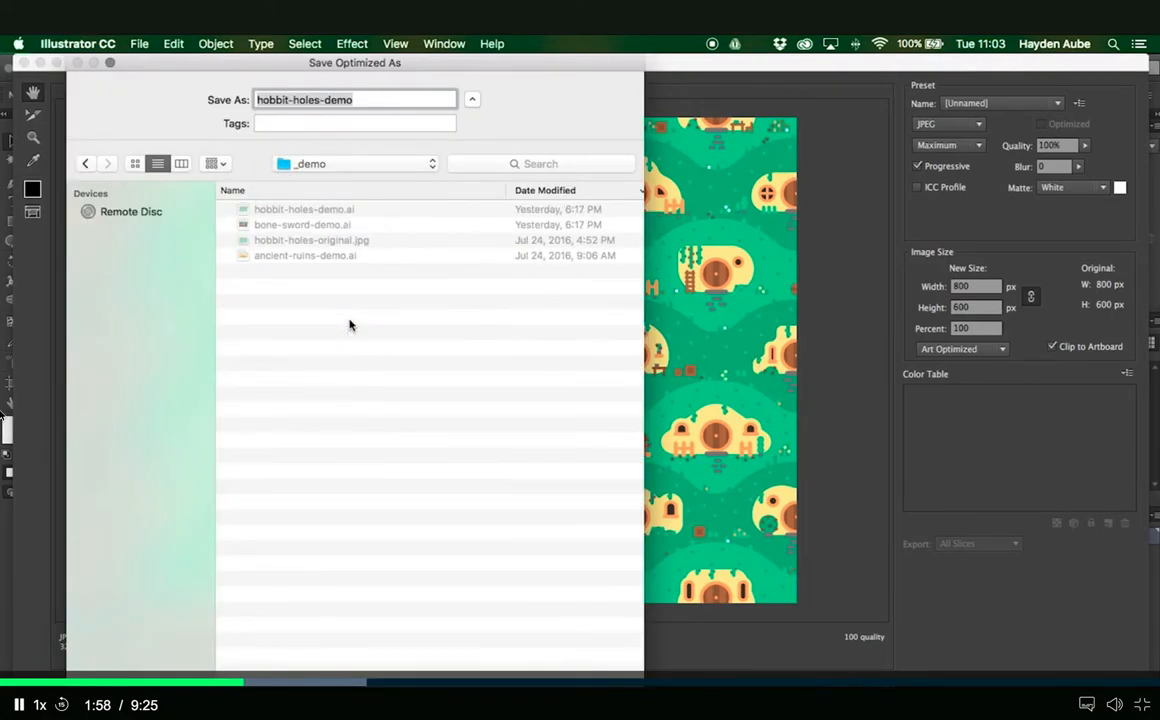
pyautogui.write('hobbit-holes')
pyautogui.press('Return')
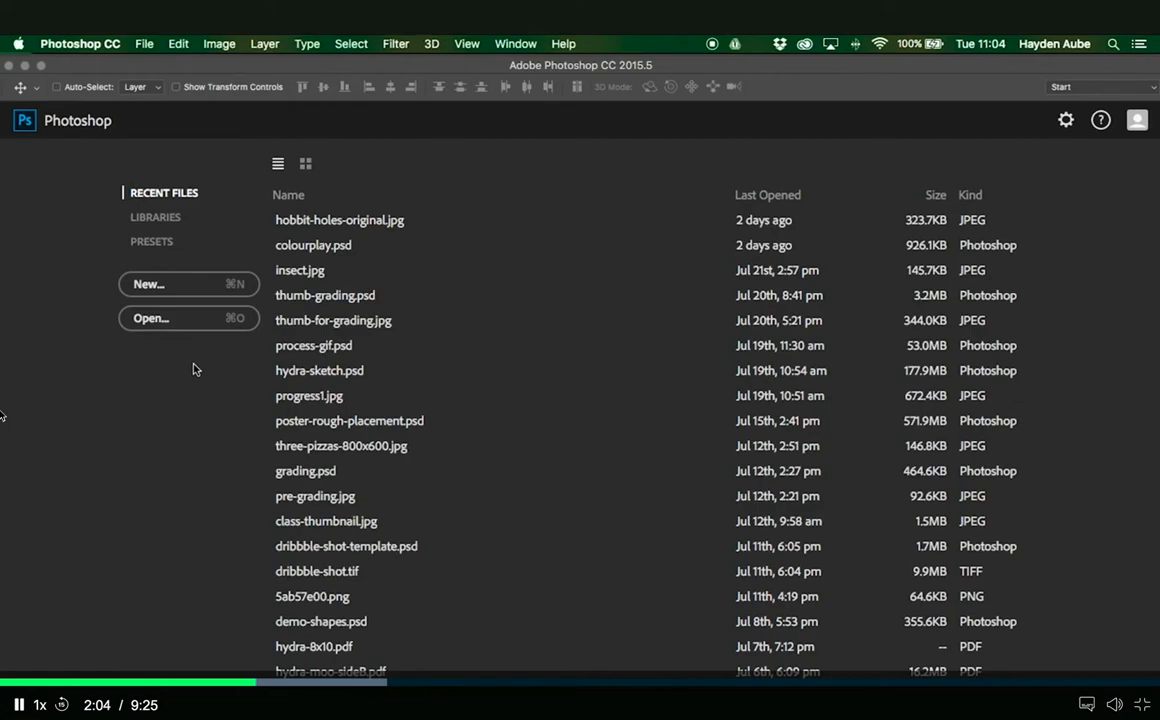
# - Switch to Photoshop and open hobbit-holes.jpg from the _demo folder
pyautogui.click(170, 322)
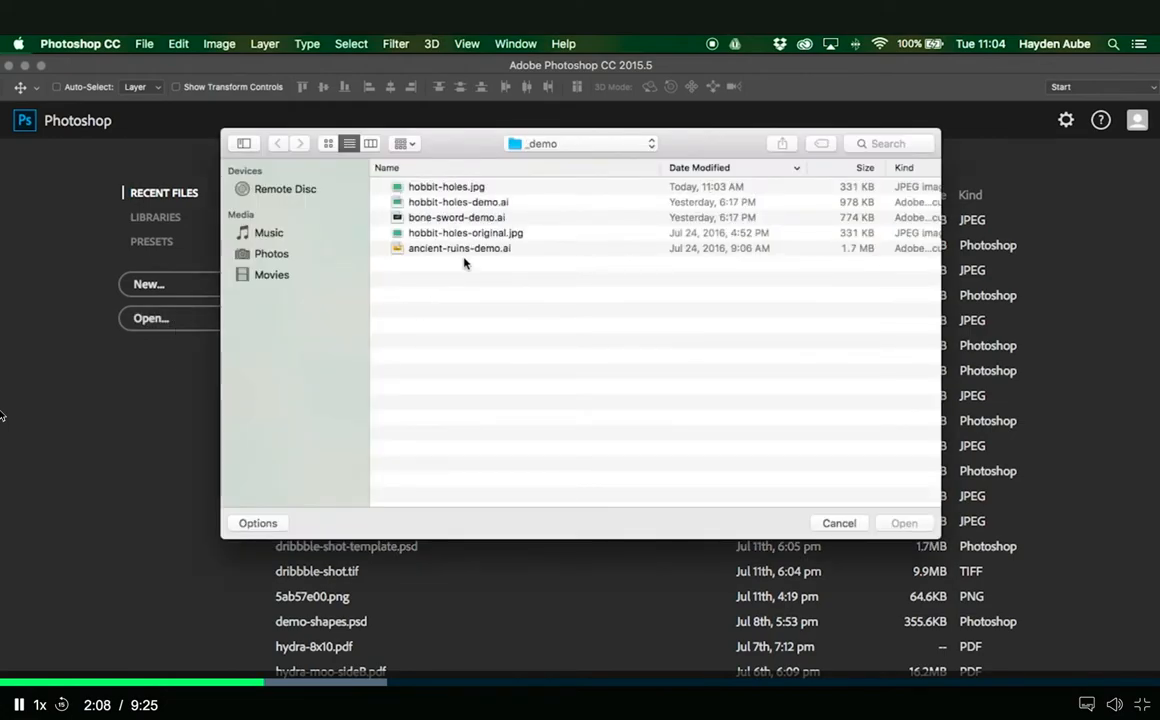
pyautogui.click(455, 188)
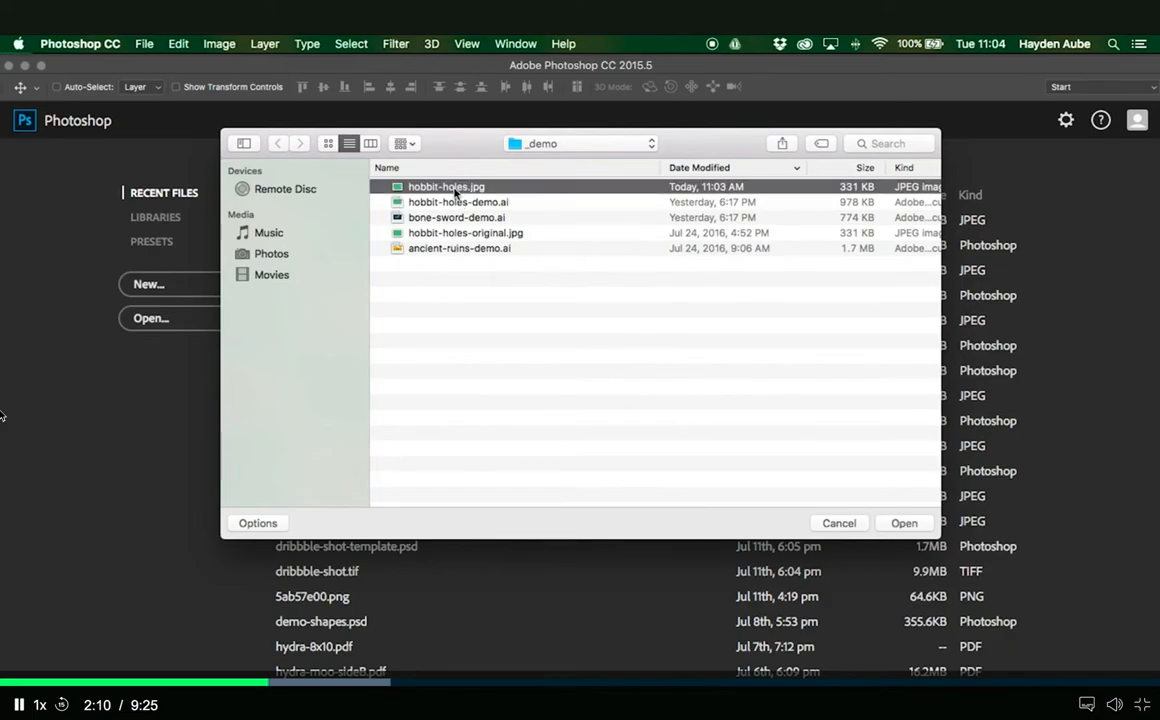
pyautogui.doubleClick(455, 188)
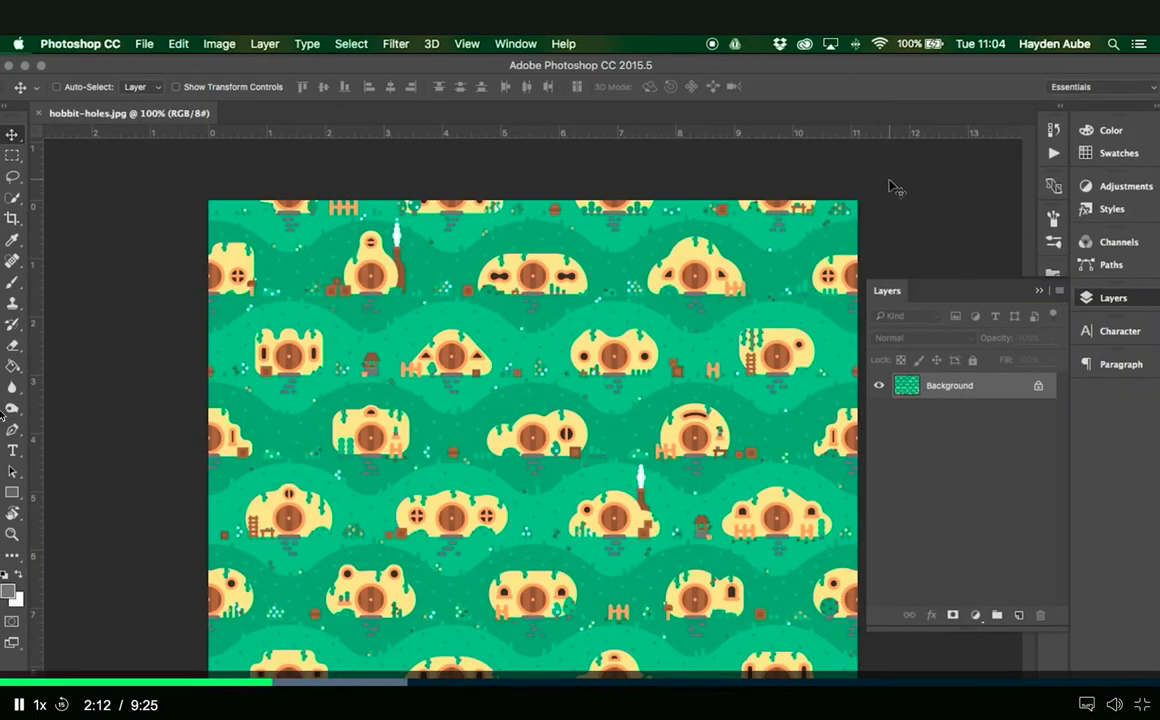
# - Add a Curves adjustment layer, anchor the Red curve at its quarter points, and raise its midtone point to input 127, output 147
pyautogui.click(976, 615)
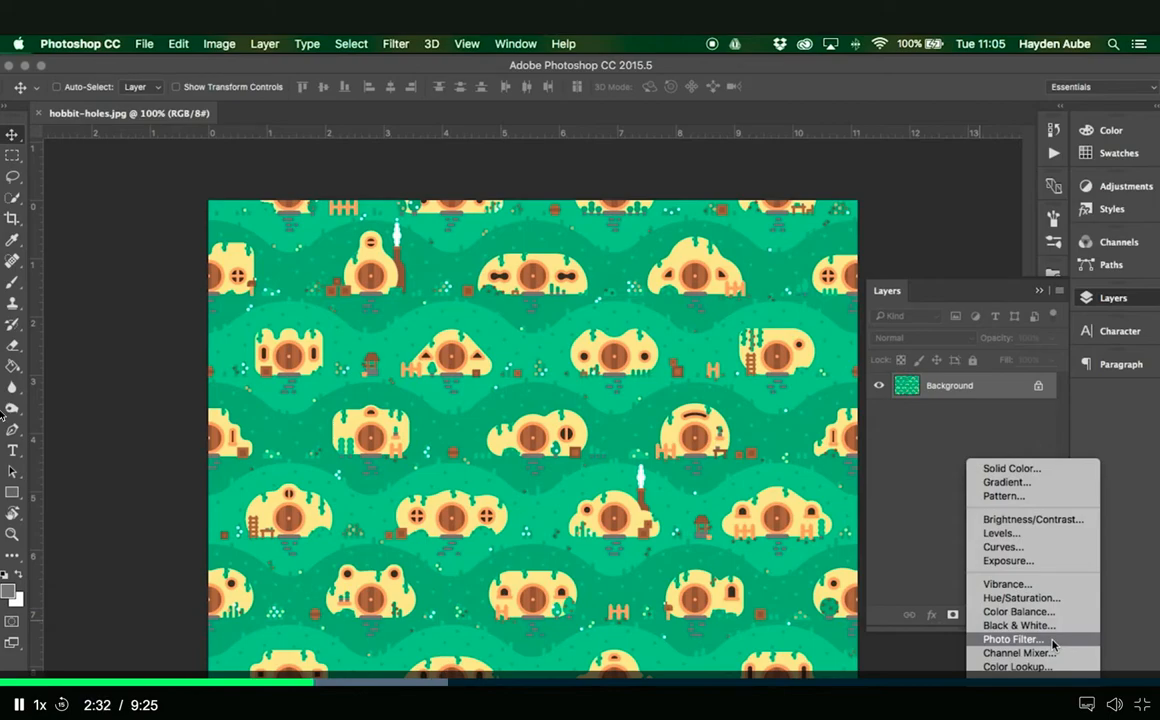
pyautogui.click(1046, 550)
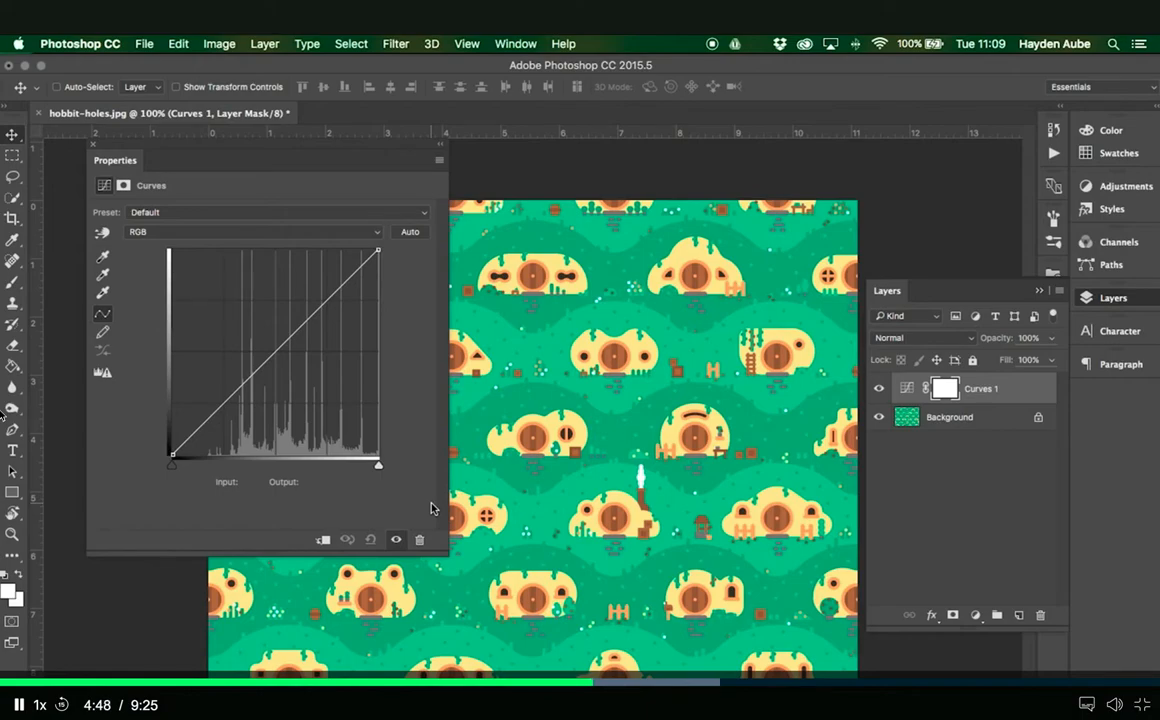
pyautogui.click(350, 231)
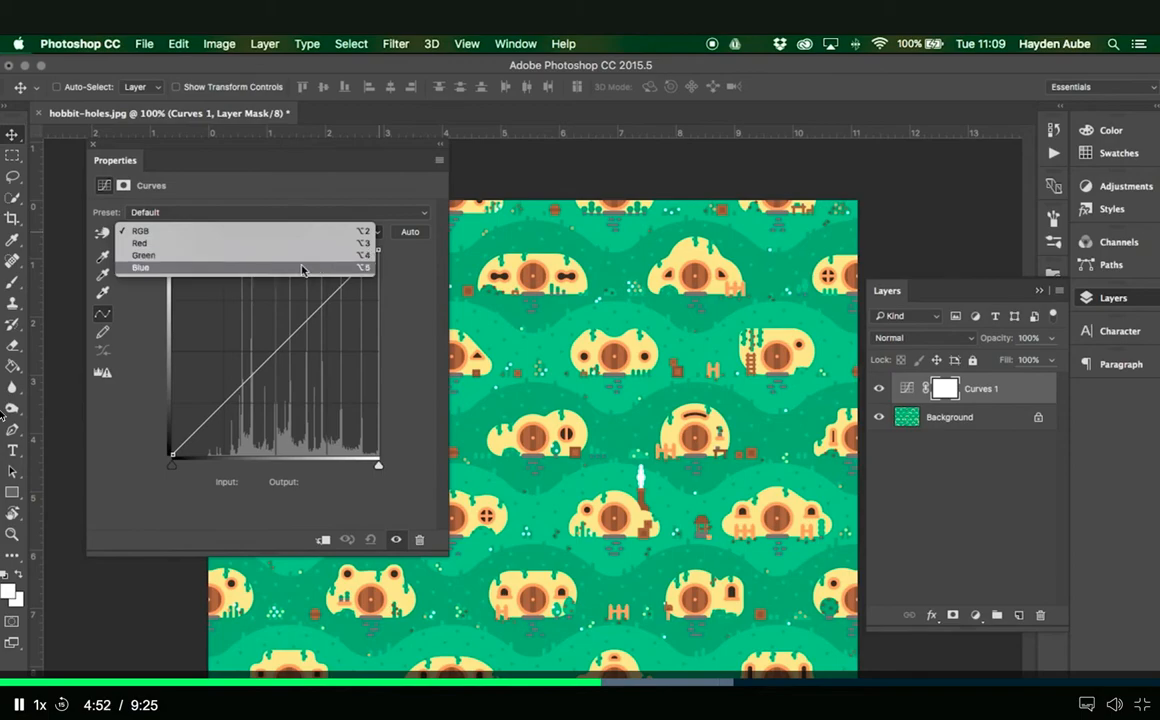
pyautogui.click(142, 243)
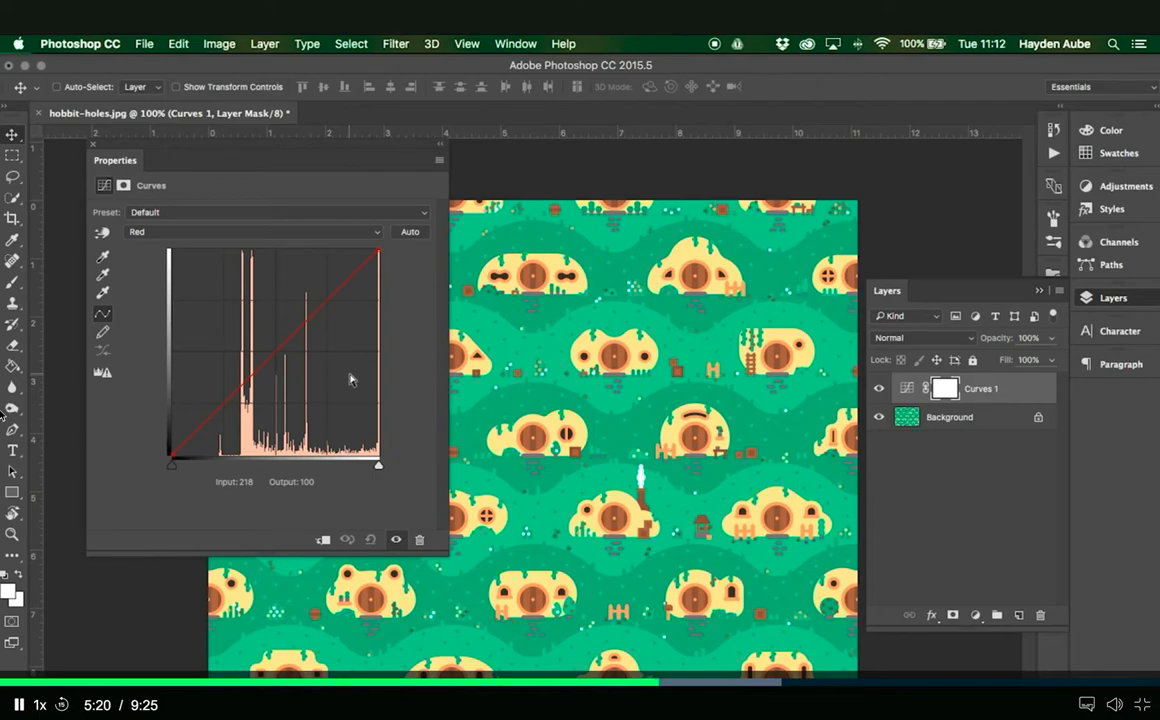
pyautogui.click(224, 403)
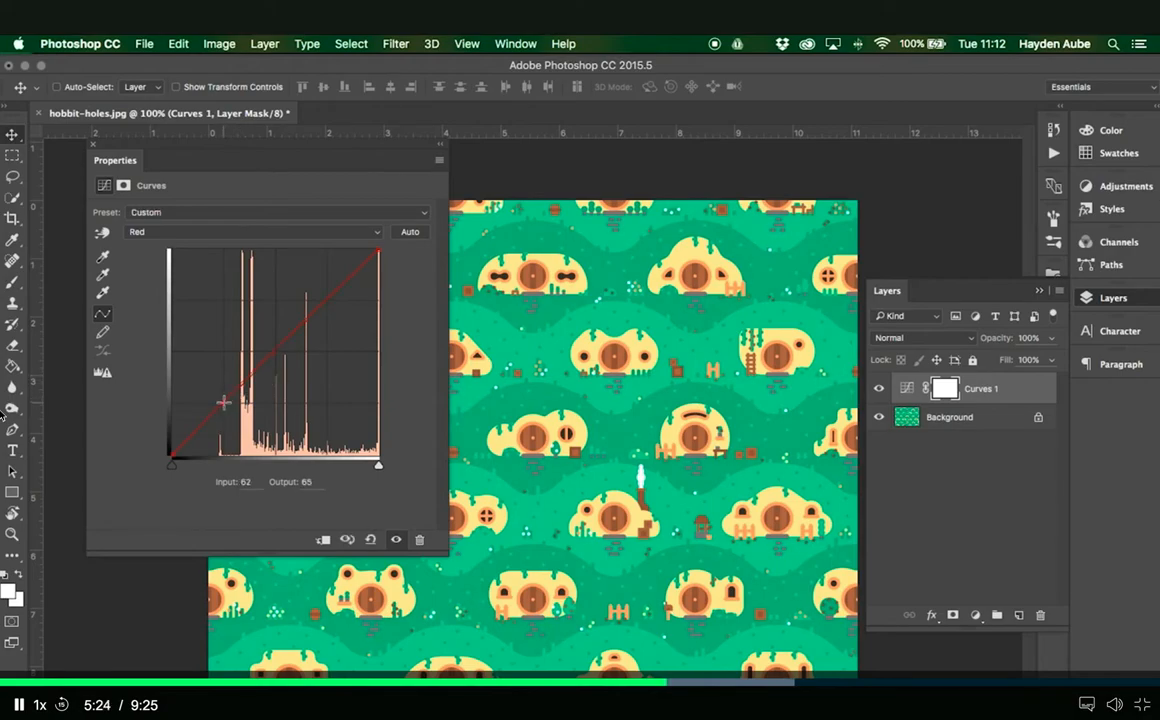
pyautogui.click(276, 350)
pyautogui.click(327, 298)
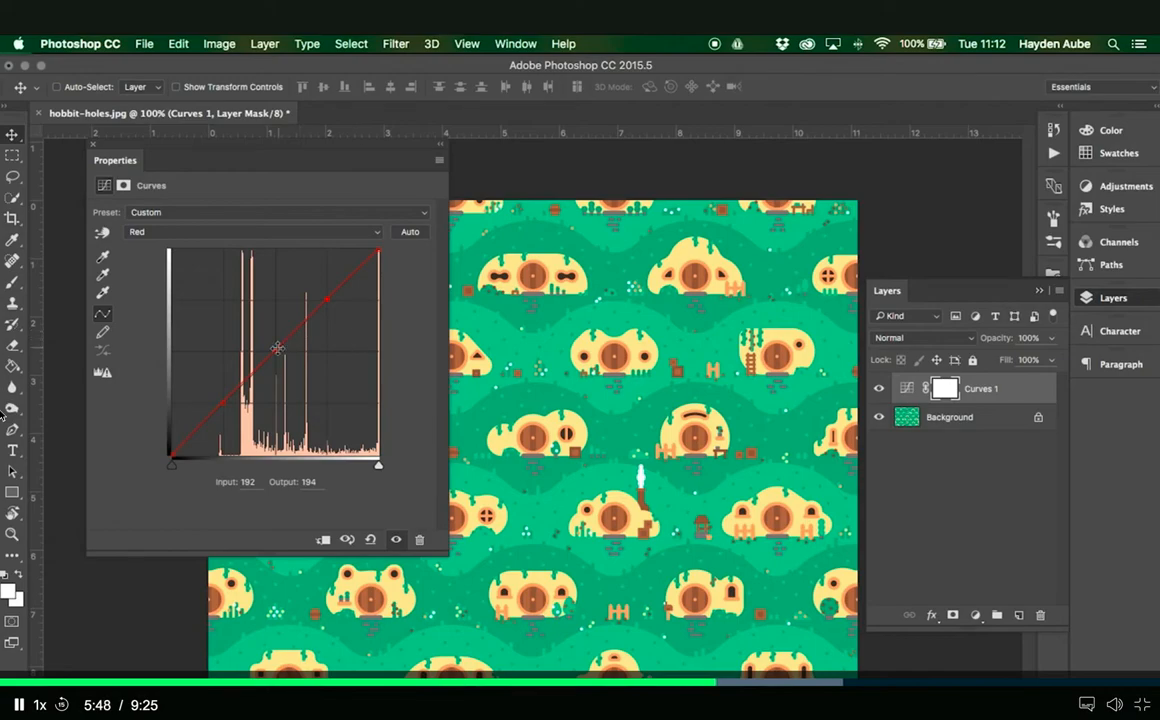
pyautogui.moveTo(276, 350); pyautogui.dragTo(266, 327)
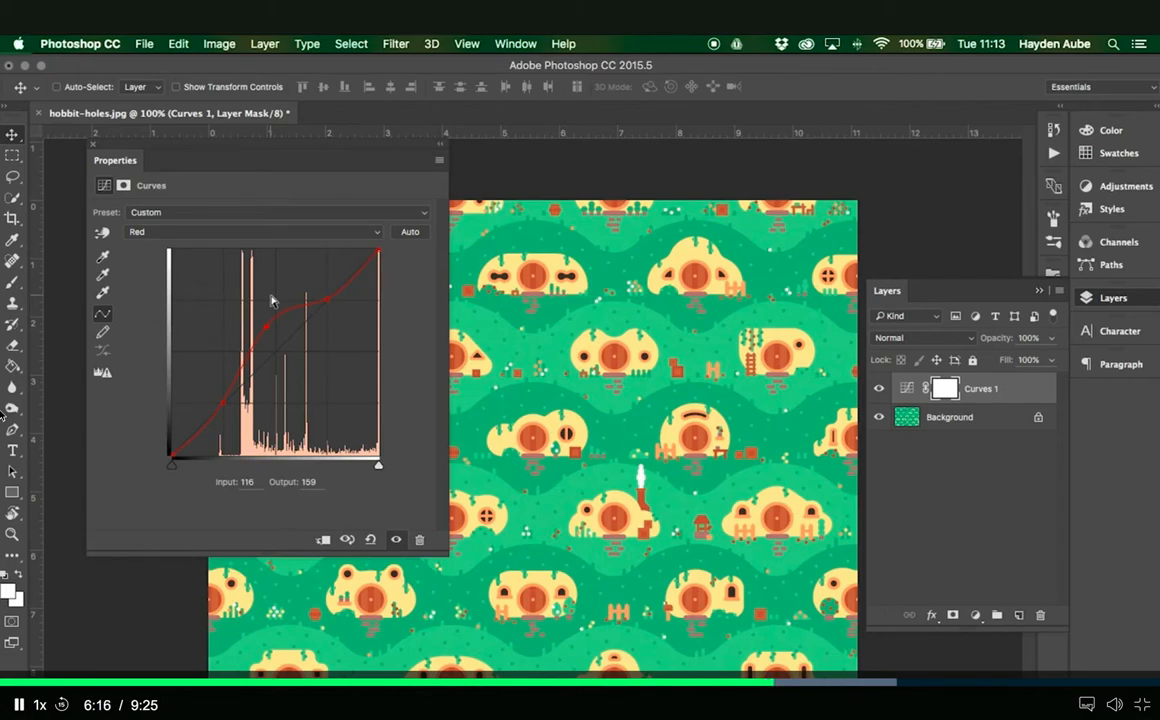
pyautogui.moveTo(268, 326); pyautogui.dragTo(275, 341)
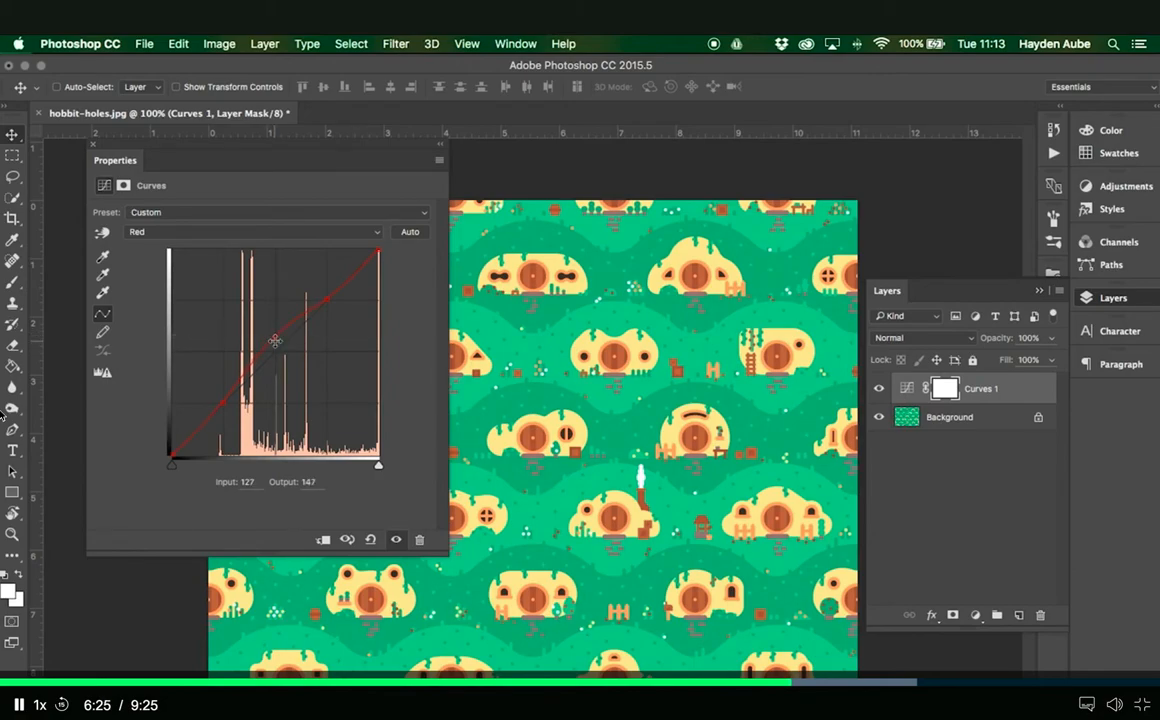
# - Anchor the Green curve at three points, setting the highlight point to input 186, output 203 and the shadow point to input 66, output 49
pyautogui.click(176, 235)
pyautogui.click(172, 246)
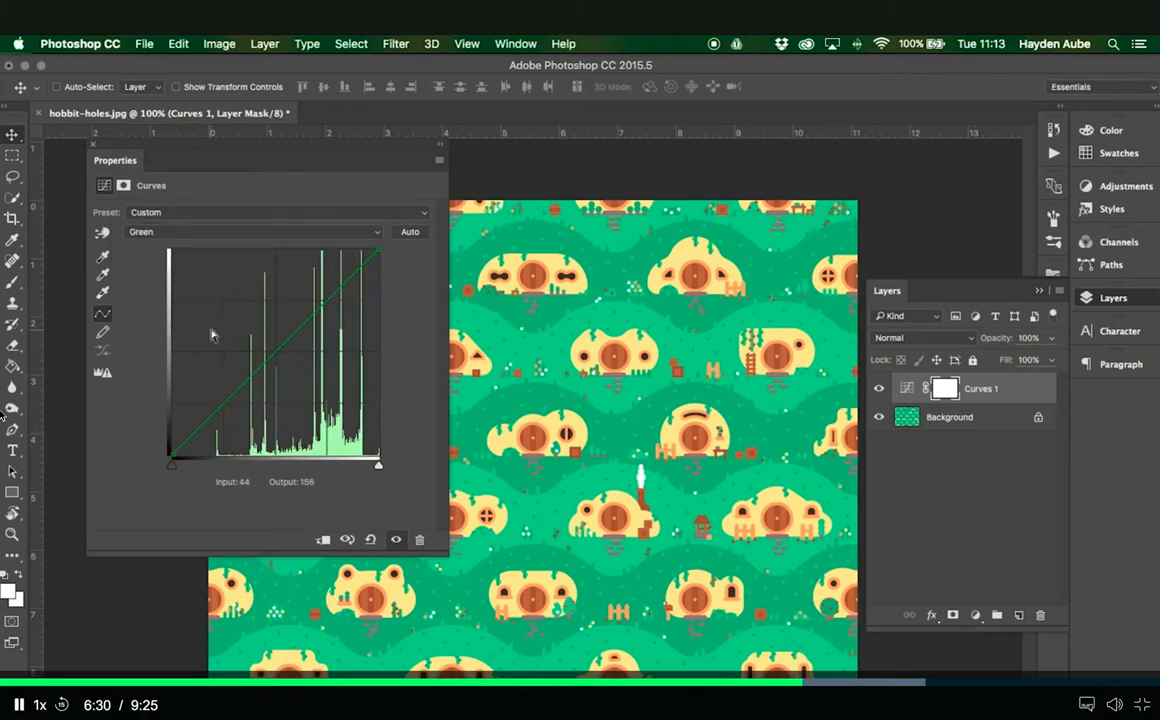
pyautogui.click(226, 402)
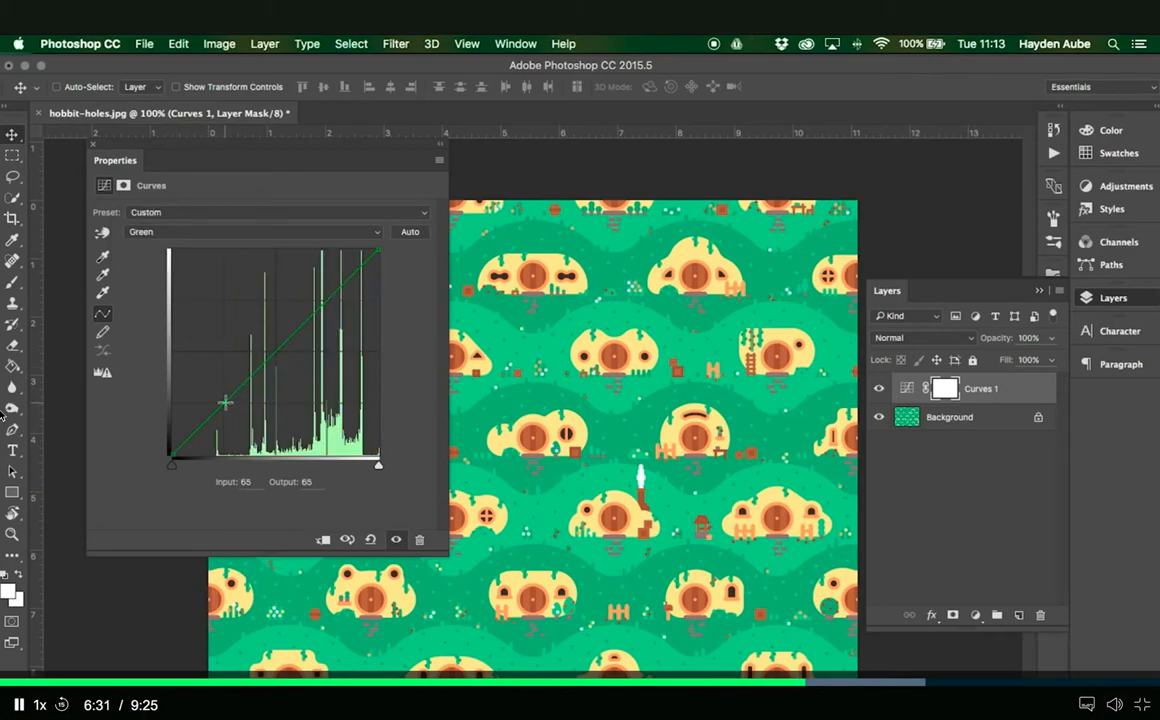
pyautogui.click(277, 352)
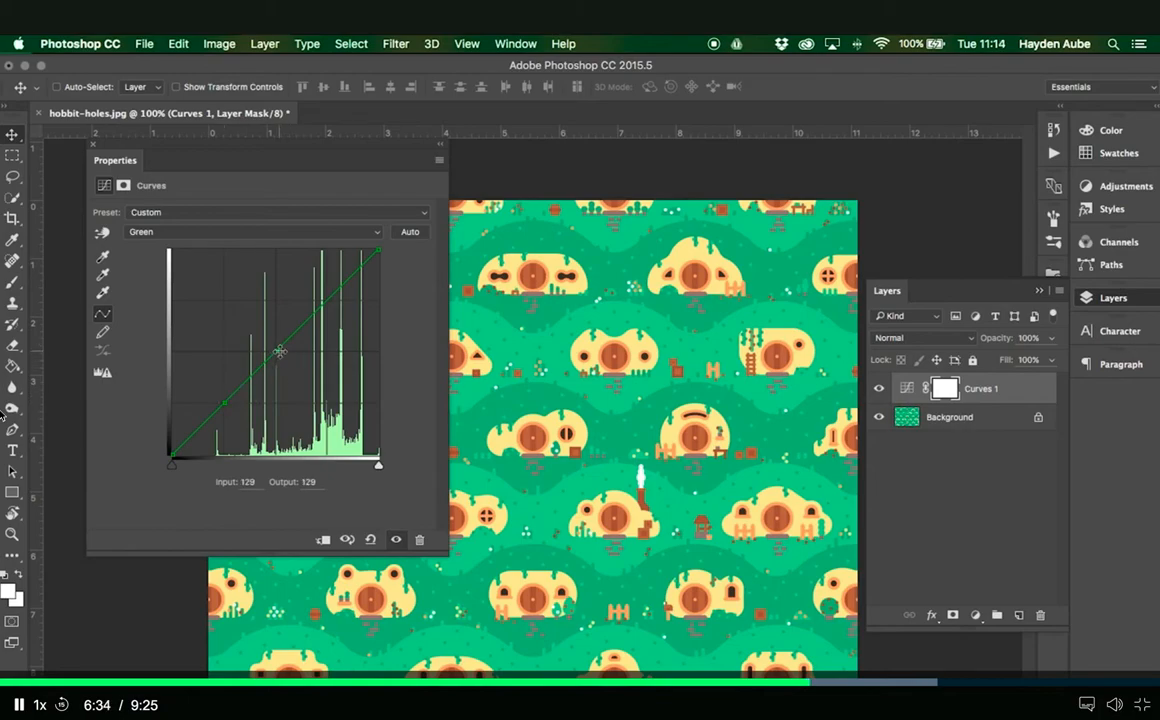
pyautogui.click(325, 300)
pyautogui.moveTo(325, 300); pyautogui.dragTo(323, 294)
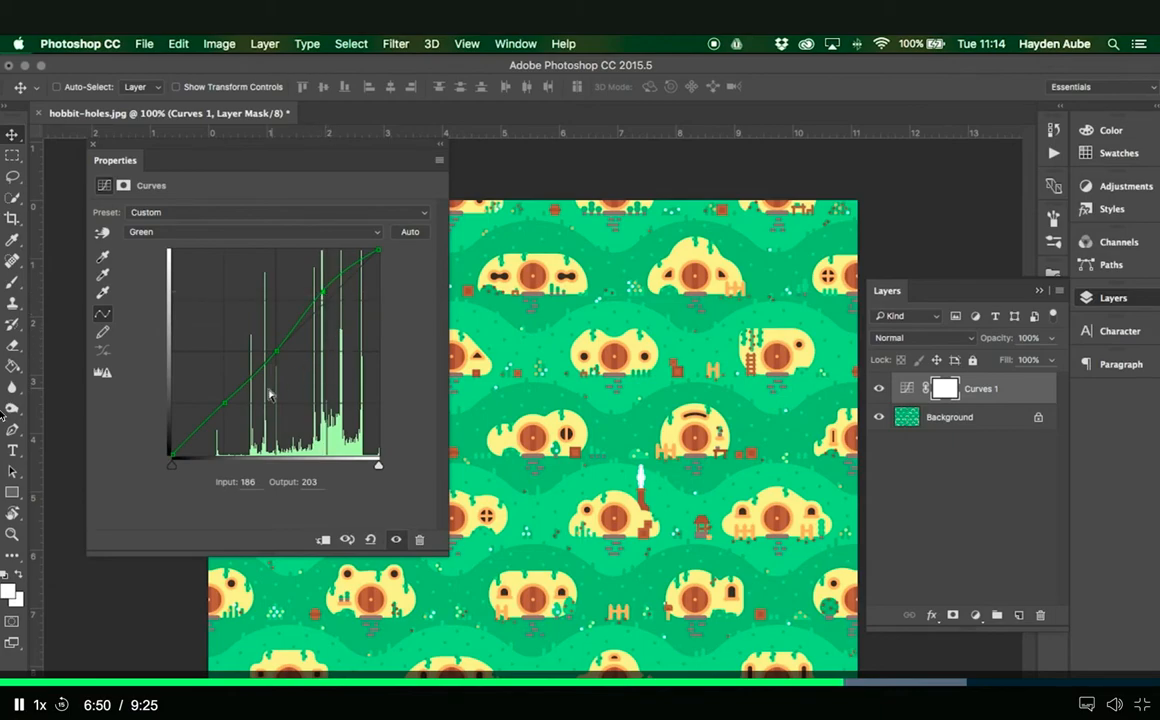
pyautogui.moveTo(225, 404); pyautogui.dragTo(226, 416)
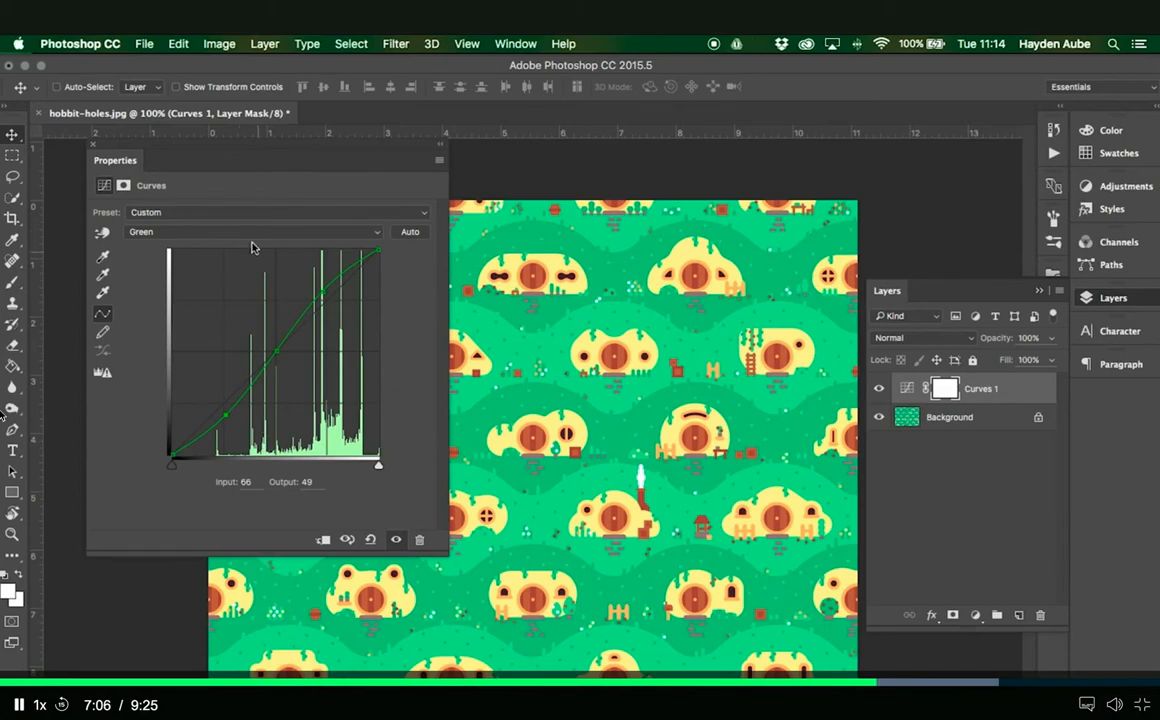
# - Anchor the Blue curve at its quarter points and lower its midtone point to input 131, output 109
pyautogui.click(215, 232)
pyautogui.click(200, 244)
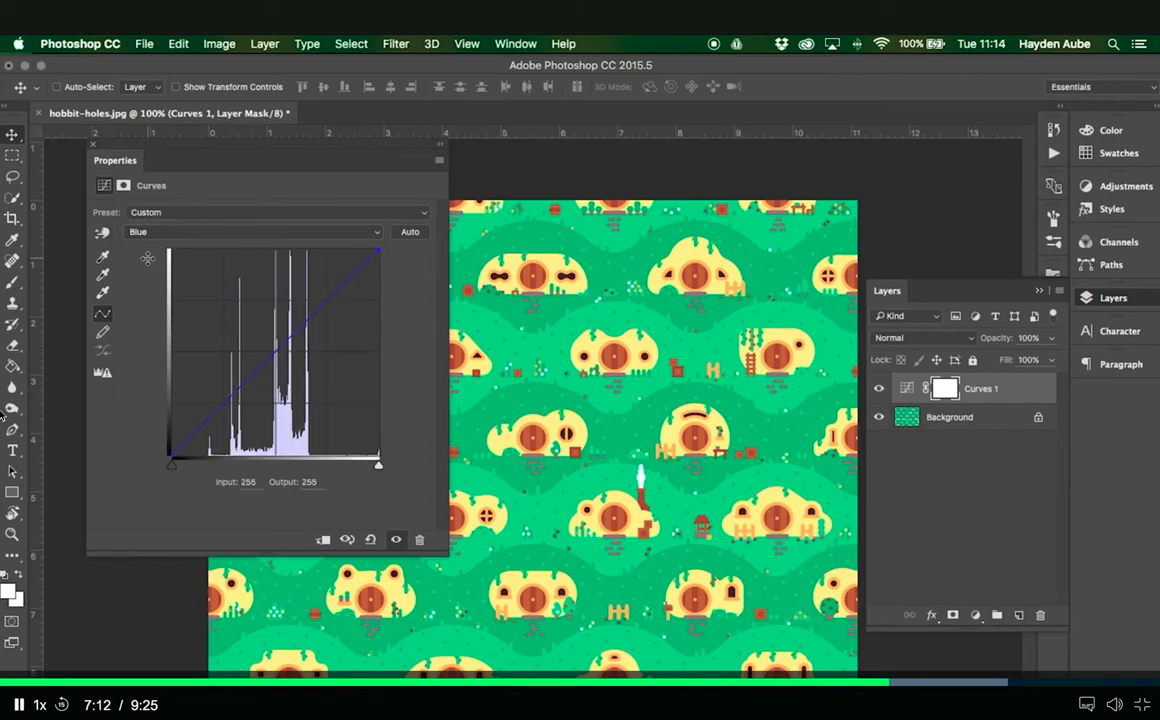
pyautogui.click(225, 403)
pyautogui.click(275, 352)
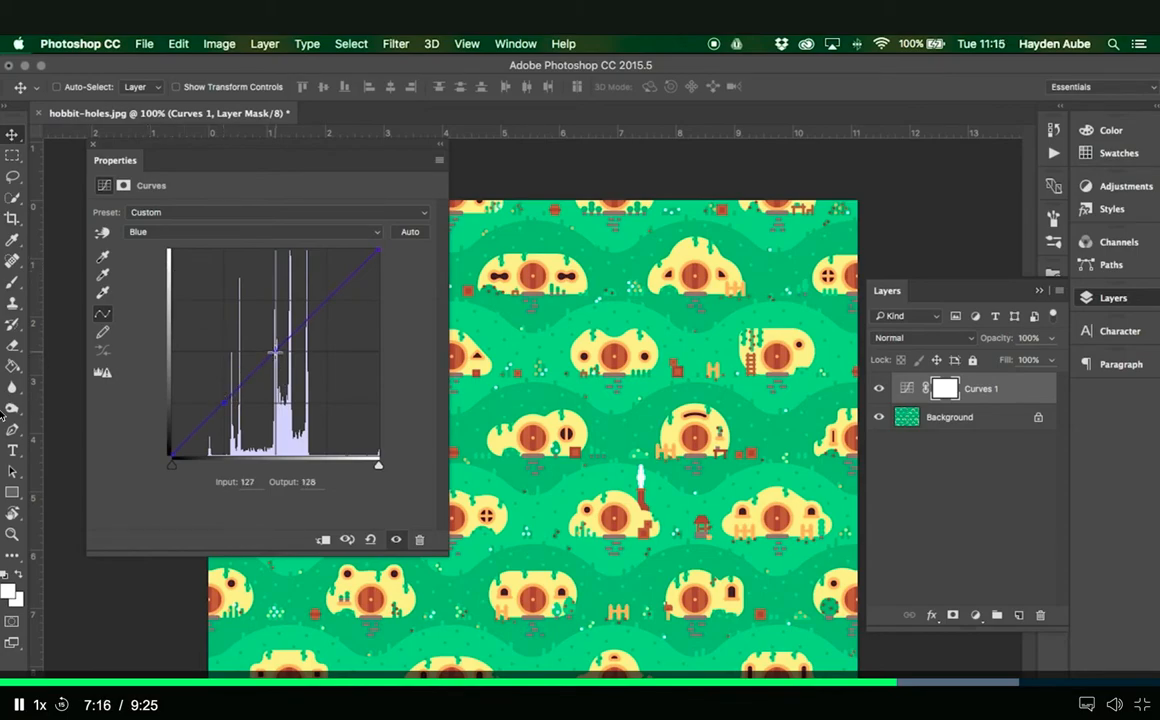
pyautogui.click(327, 299)
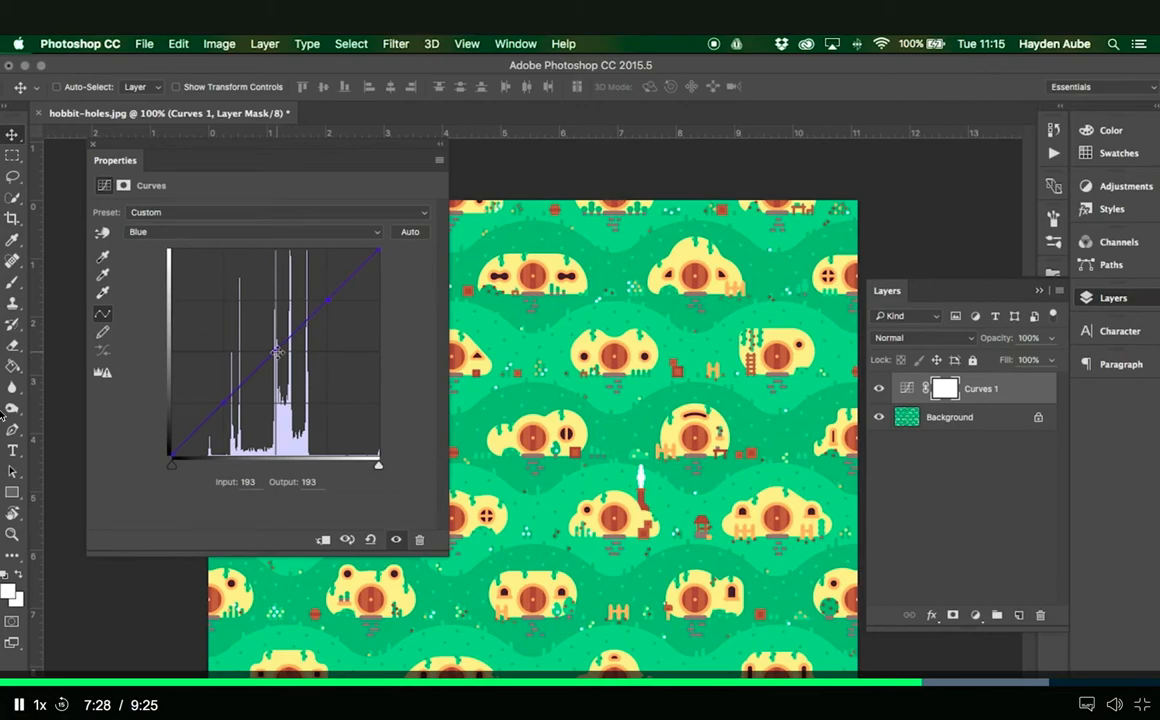
pyautogui.moveTo(277, 352); pyautogui.dragTo(278, 367)
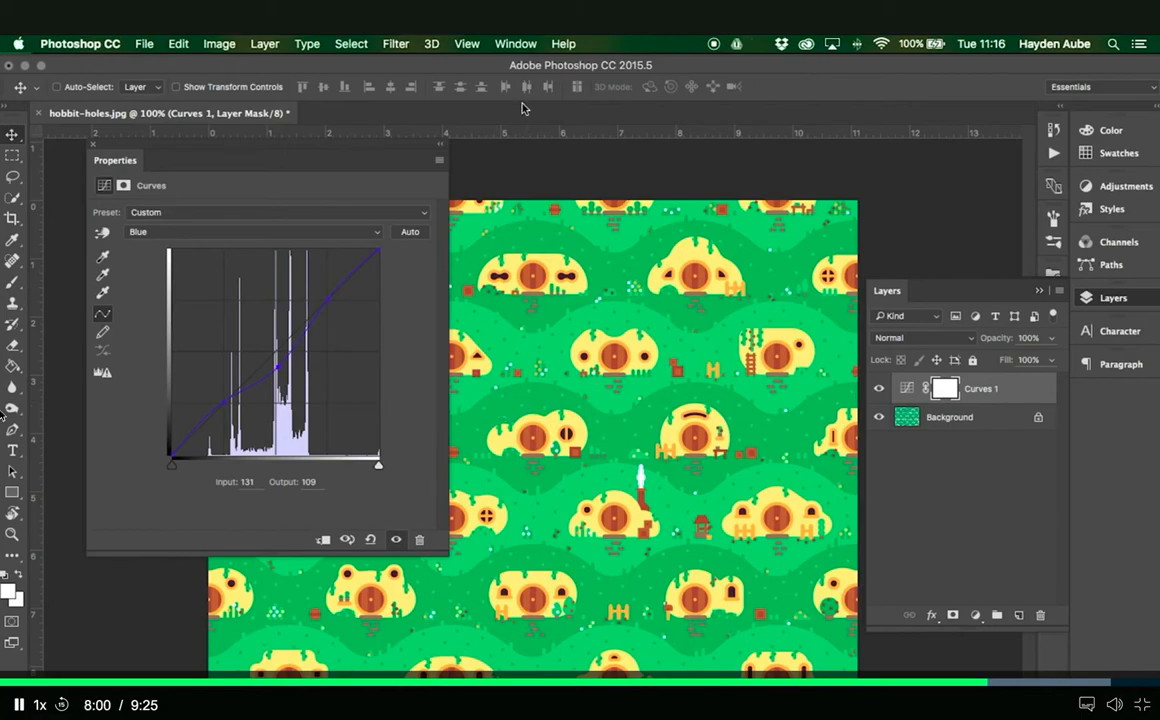
# - Display the Info panel to look at its color readouts, and close it again
pyautogui.click(514, 44)
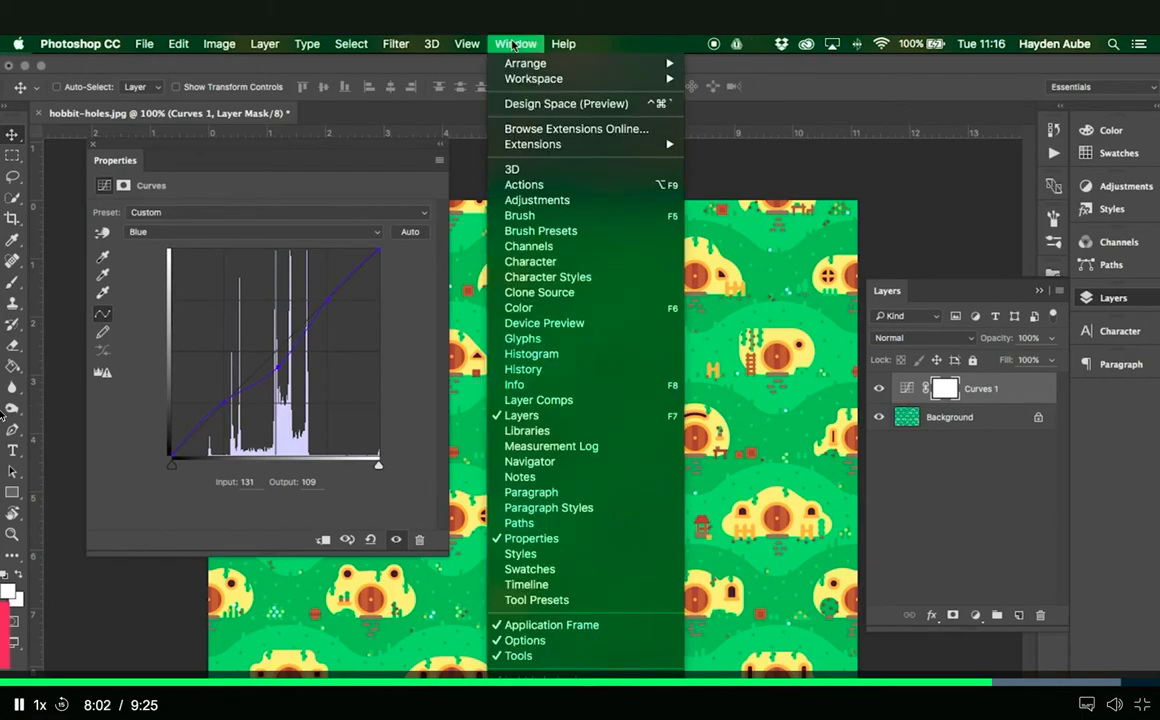
pyautogui.click(605, 385)
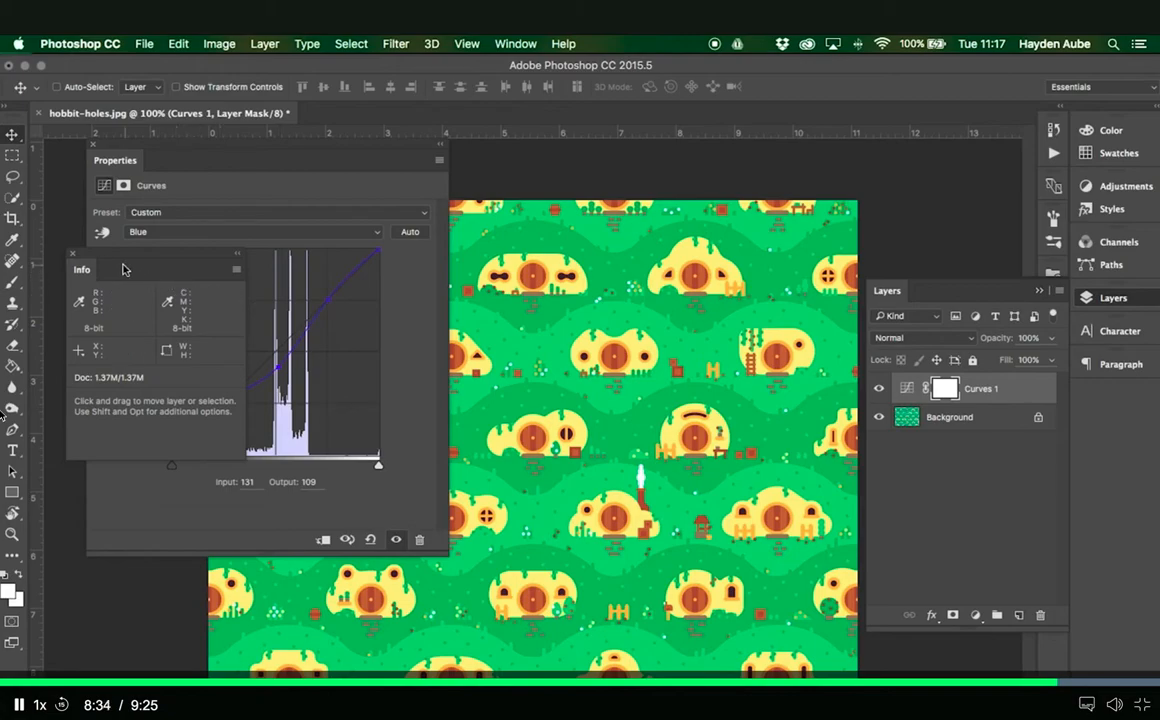
pyautogui.click(72, 257)
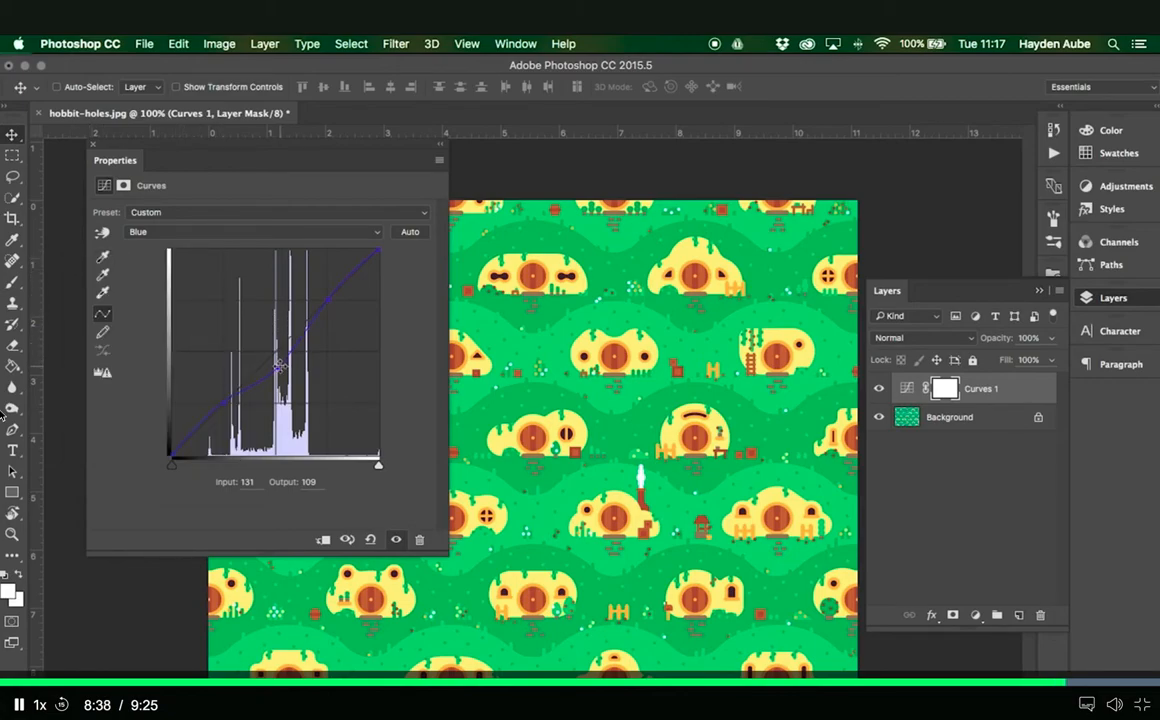
# - Try the Blue curve's midtone point at input 92, output 182, and return it to input 131, output 109
pyautogui.moveTo(278, 366); pyautogui.dragTo(246, 310)
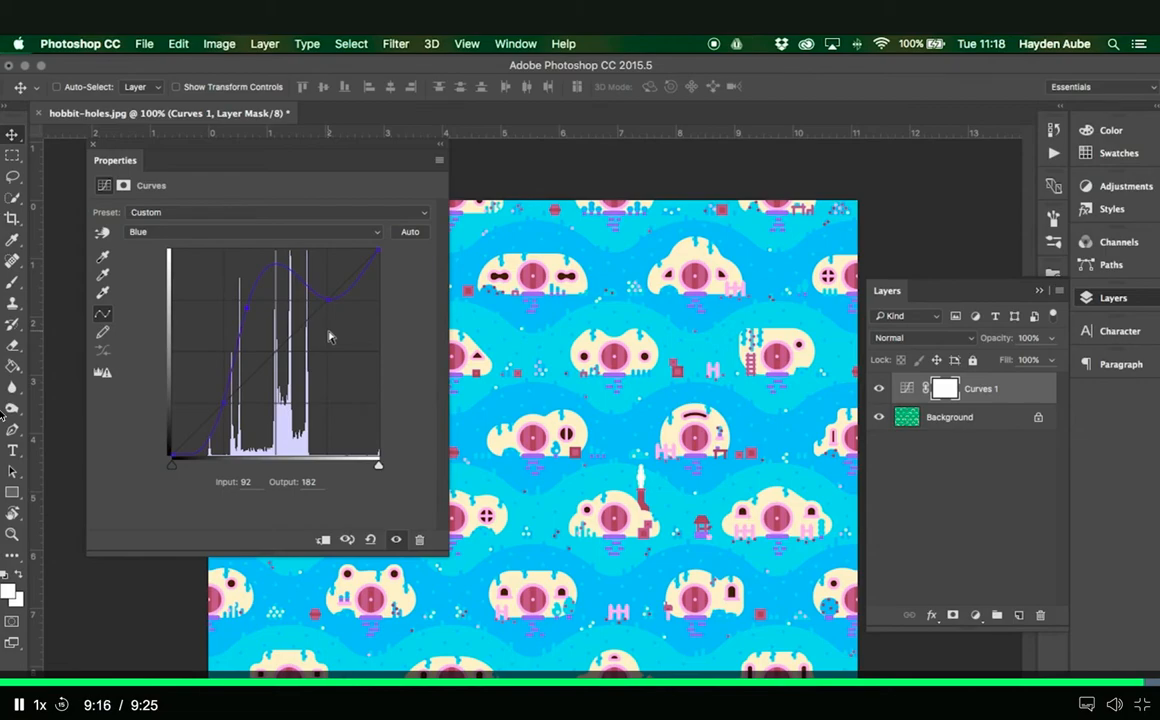
pyautogui.moveTo(246, 308); pyautogui.dragTo(278, 367)
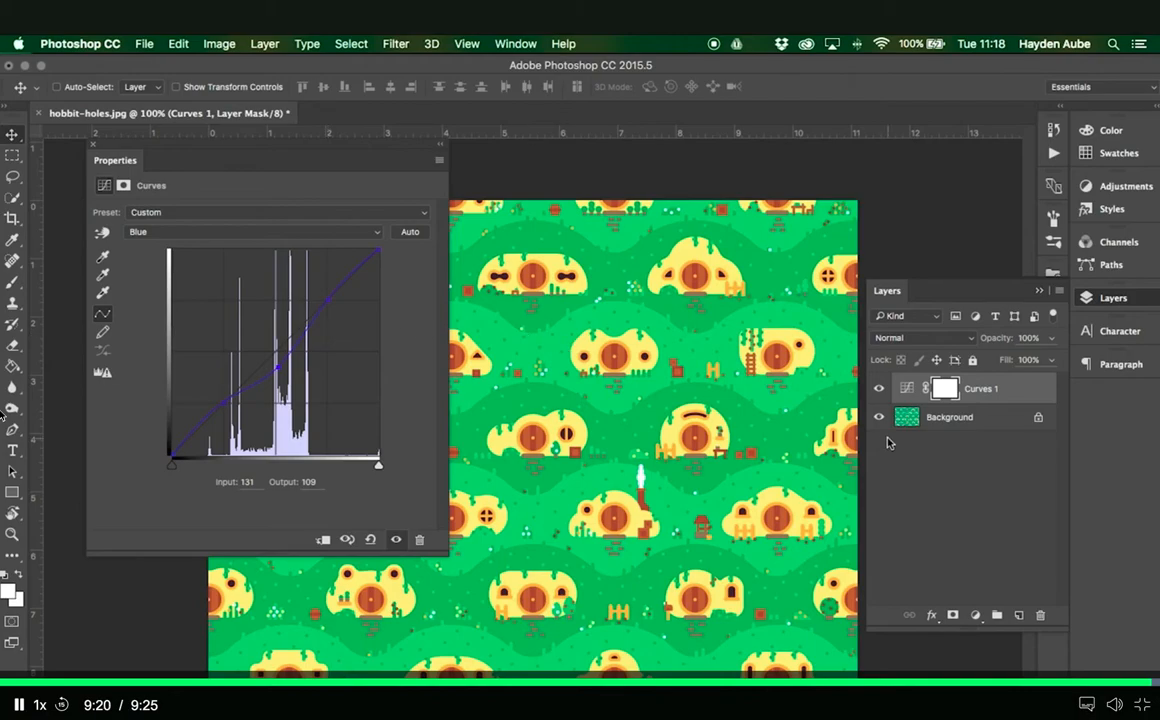
# - Add Levels and Brightness/Contrast adjustment layers above the Curves layer, and set the contrast to 33
pyautogui.click(975, 615)
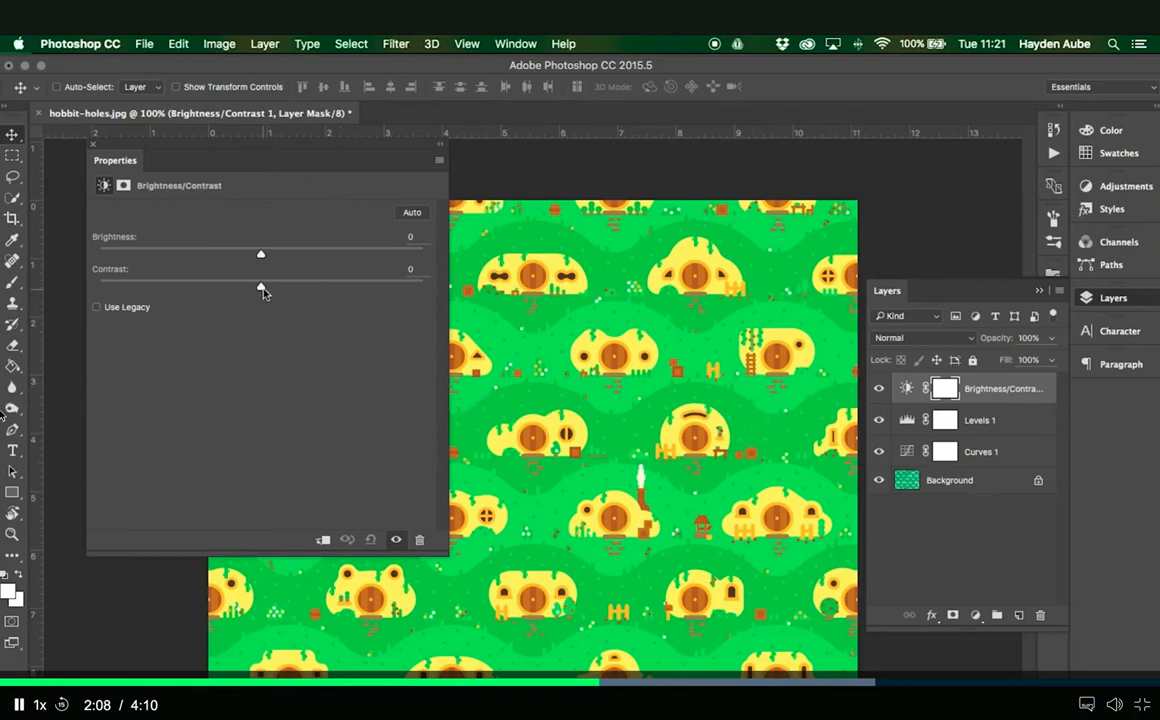
pyautogui.moveTo(263, 290); pyautogui.dragTo(315, 290)
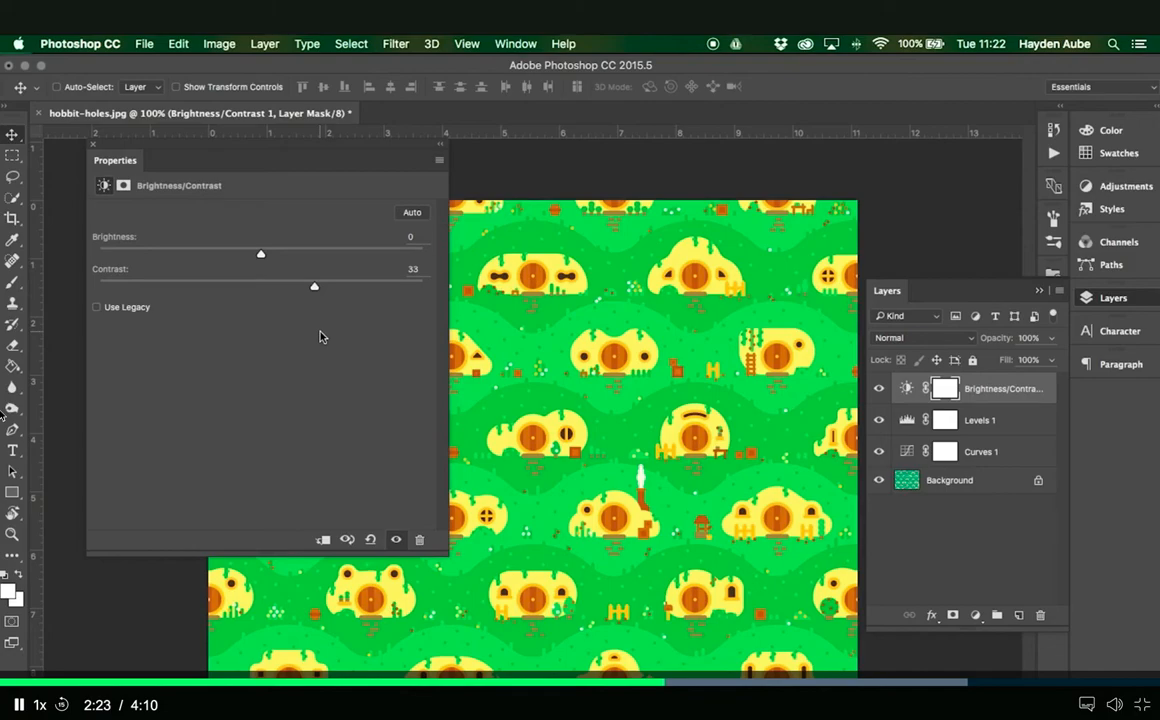
# - In the Levels 1 adjustment layer, lower the Blue channel's white output level to 239
pyautogui.click(985, 422)
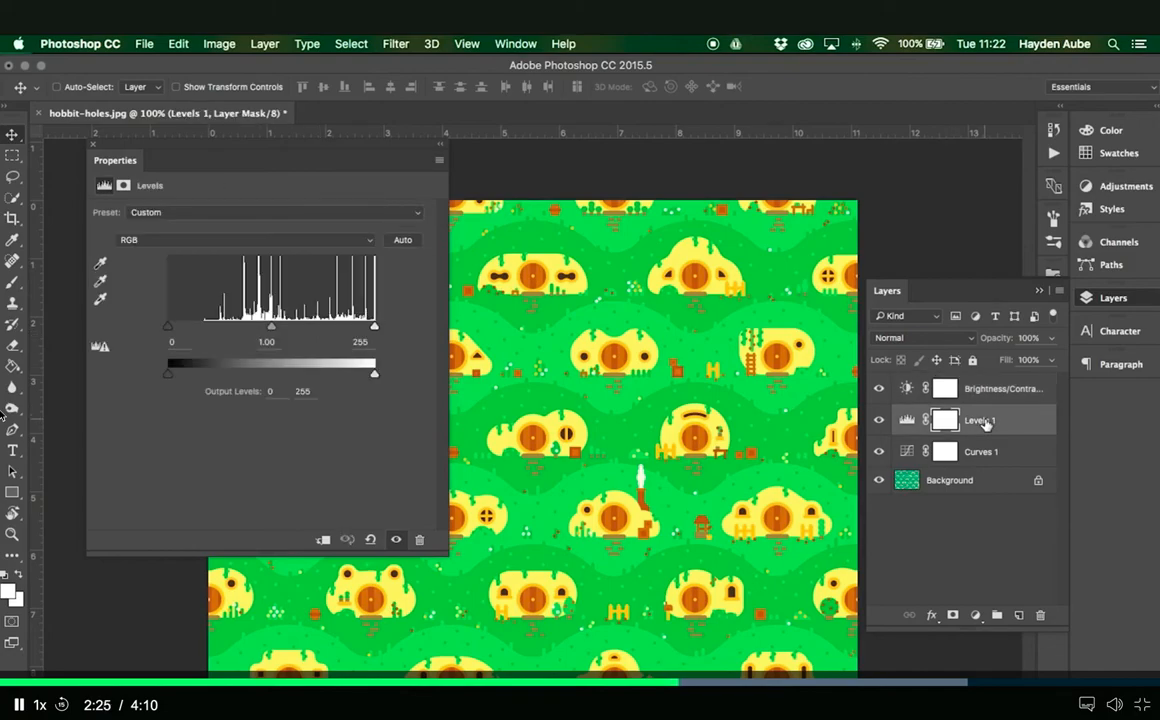
pyautogui.click(258, 241)
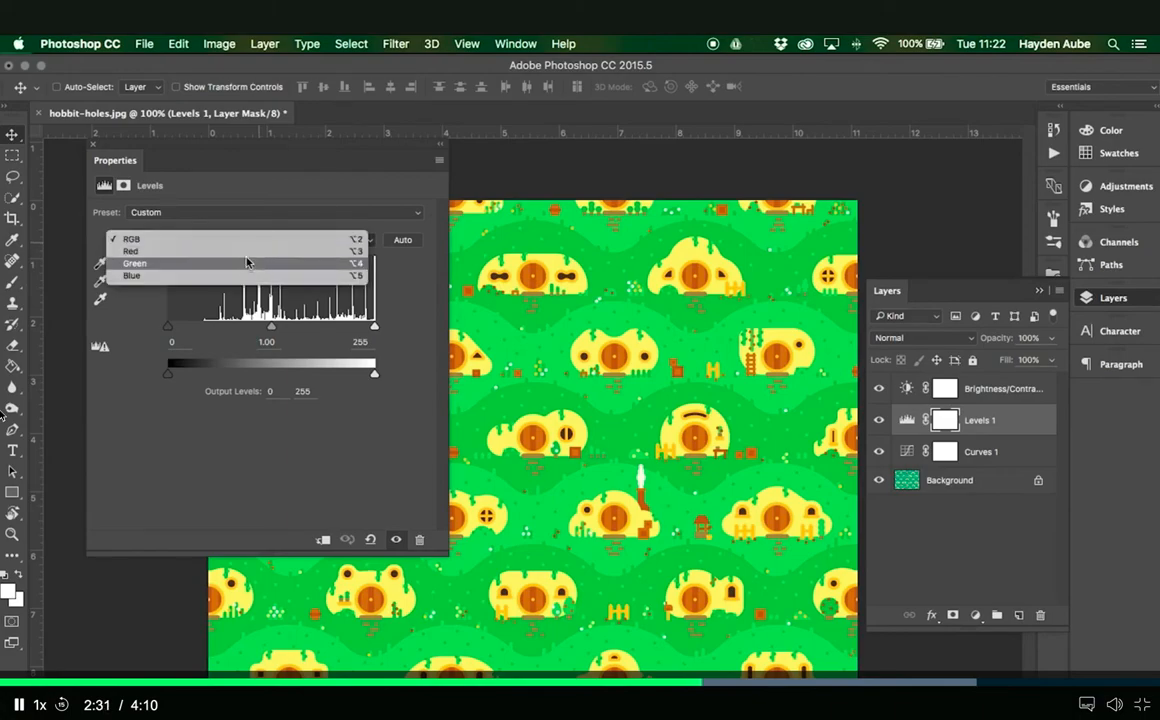
pyautogui.click(246, 277)
pyautogui.moveTo(374, 374)
pyautogui.mouseDown()
pyautogui.moveTo(352, 376)
pyautogui.moveTo(362, 378)
pyautogui.mouseUp()
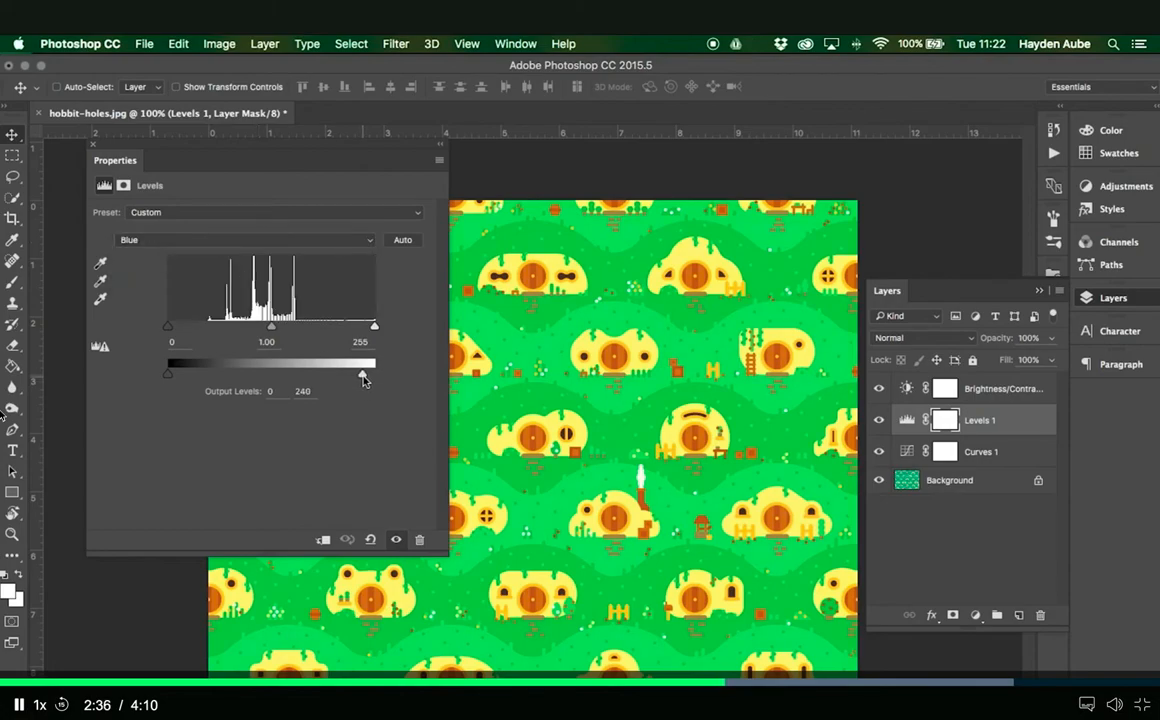
# - Raise the black output level of the Levels adjustment to 31 for the Green channel and 19 for the Red channel
pyautogui.click(240, 240)
pyautogui.click(246, 227)
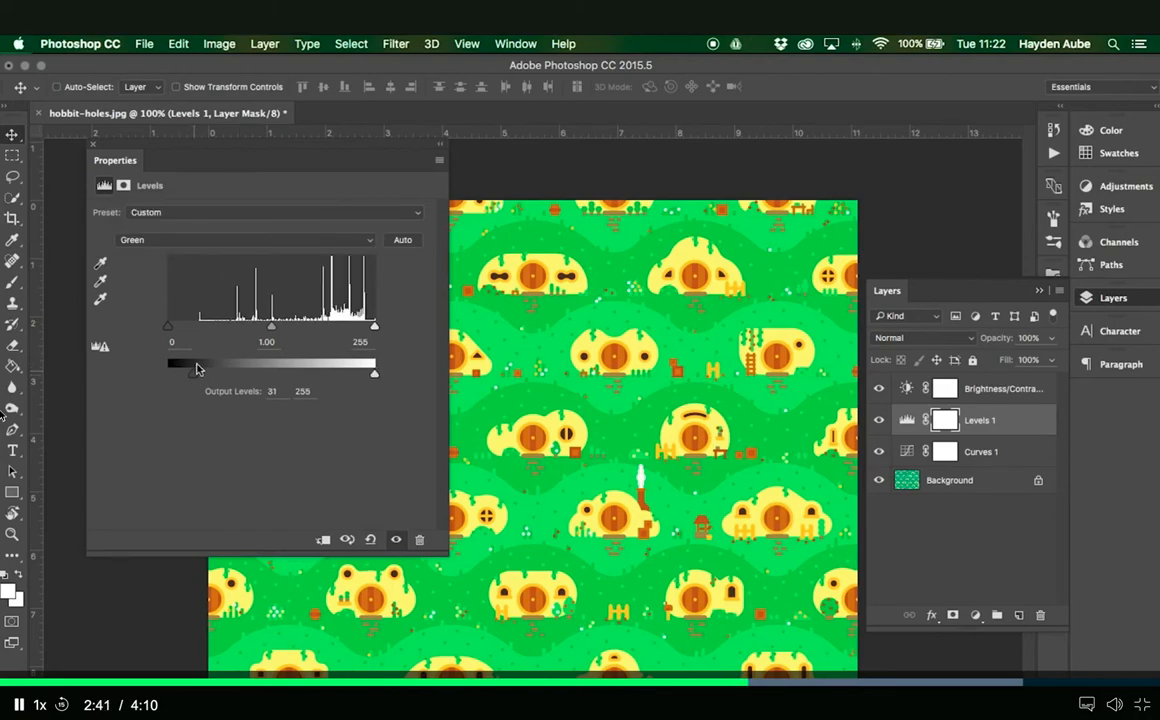
pyautogui.click(166, 240)
pyautogui.click(160, 228)
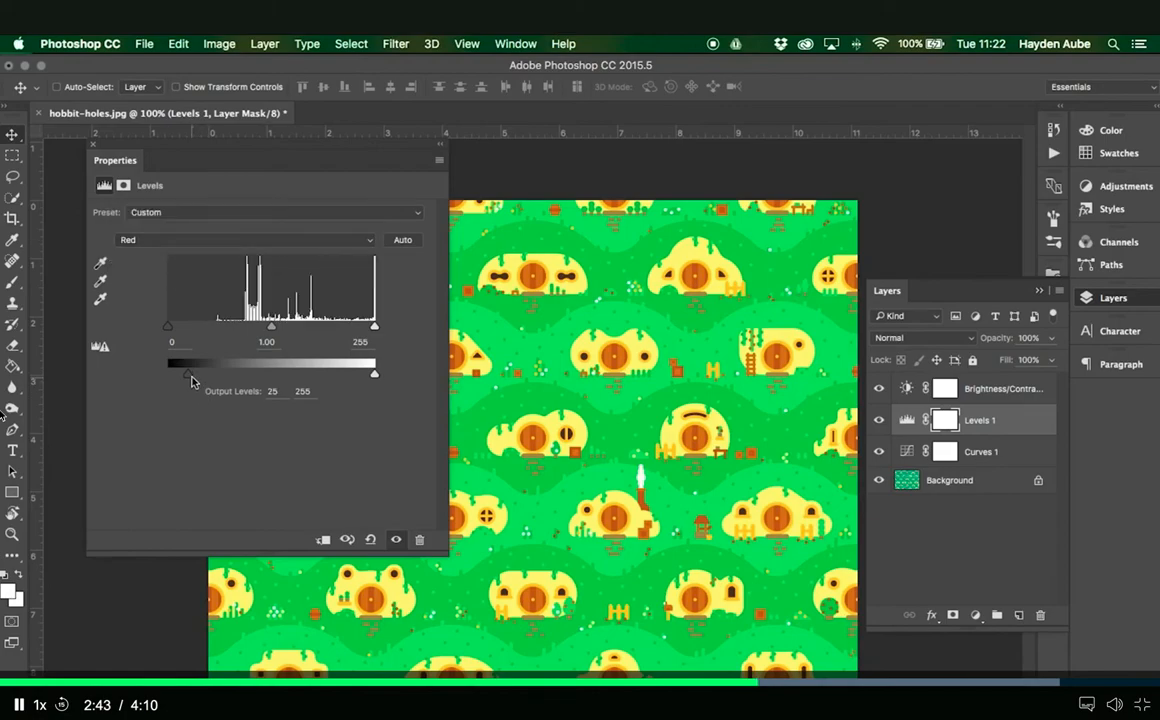
pyautogui.moveTo(190, 380); pyautogui.dragTo(183, 381)
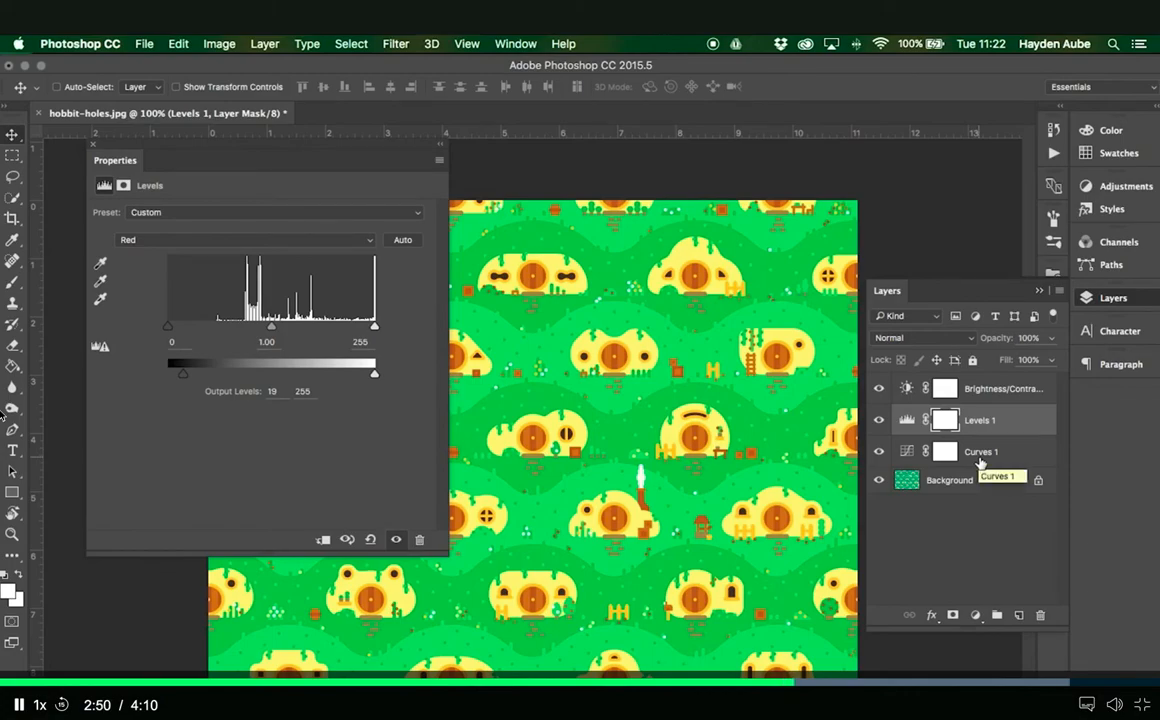
# - Reduce the opacity of the Levels 1 adjustment layer to 65%
pyautogui.click(995, 389)
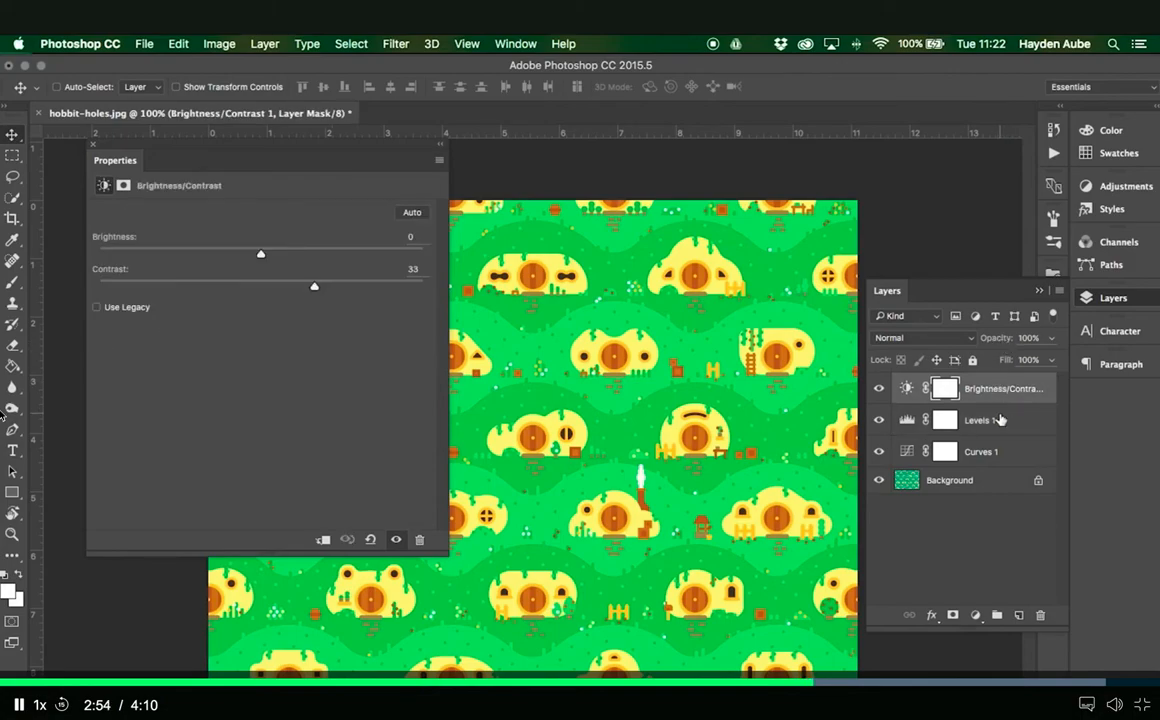
pyautogui.click(988, 421)
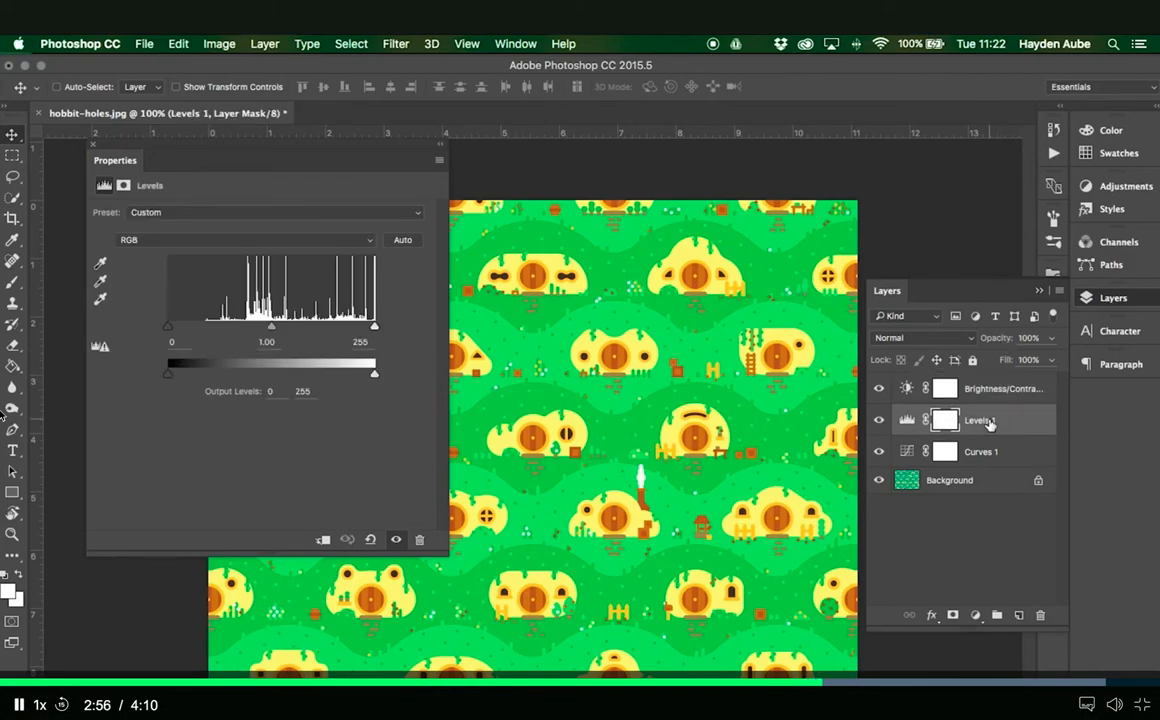
pyautogui.moveTo(1004, 338); pyautogui.dragTo(997, 343)
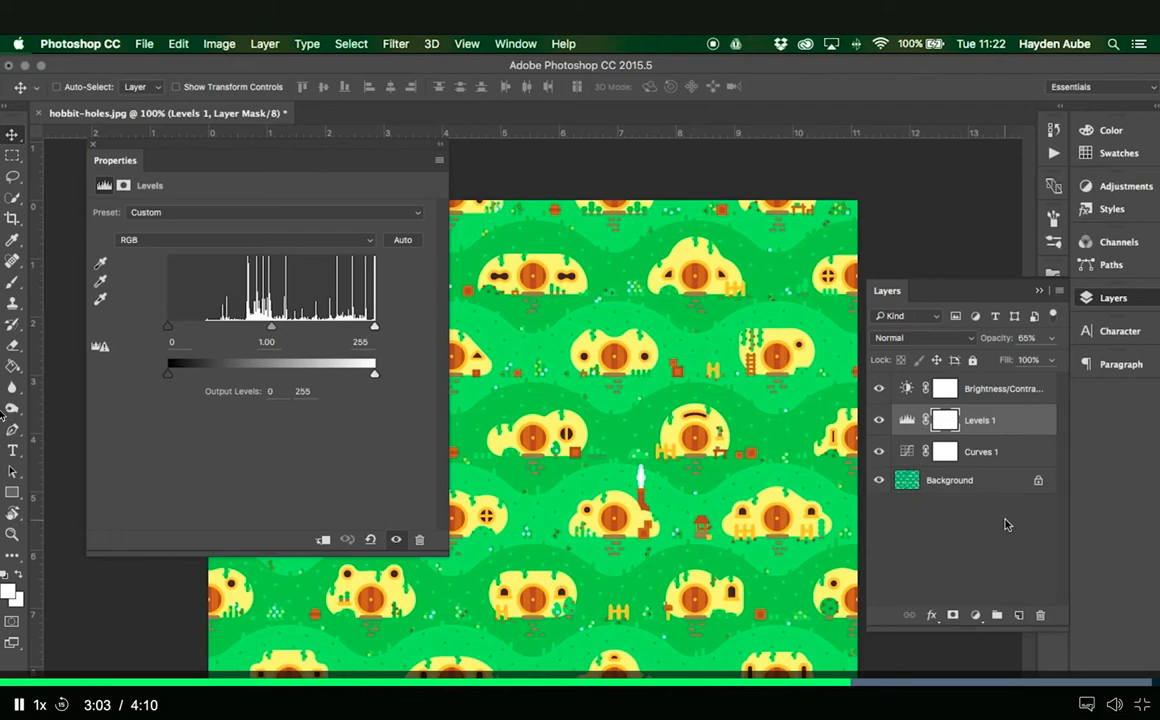
# - Close the Levels properties, then hide and reshow all three adjustment layers to compare the pattern before and after grading
pyautogui.click(94, 146)
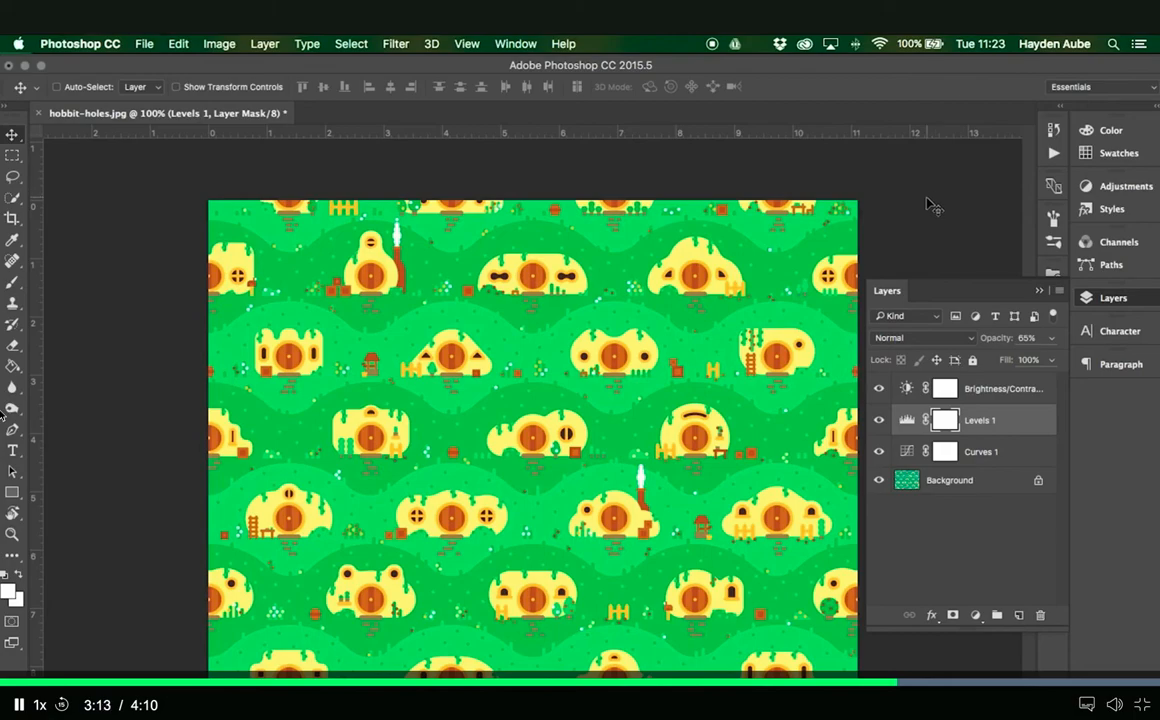
pyautogui.moveTo(881, 390); pyautogui.dragTo(881, 456)
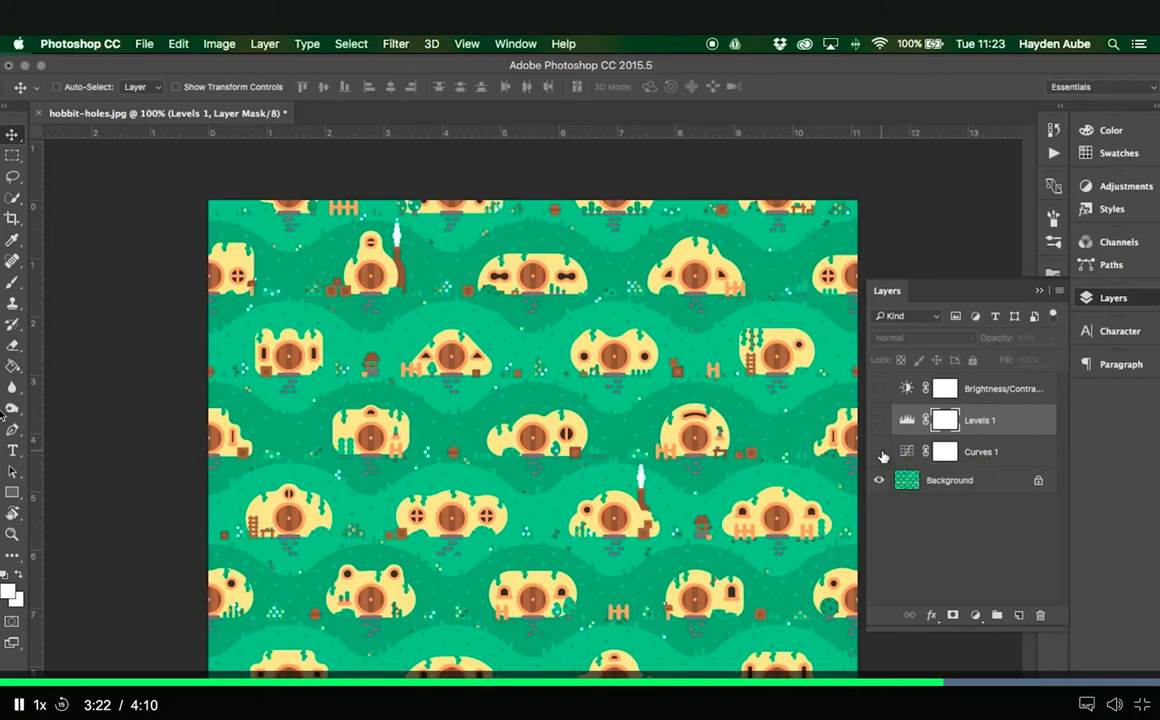
pyautogui.moveTo(882, 456); pyautogui.dragTo(885, 395)
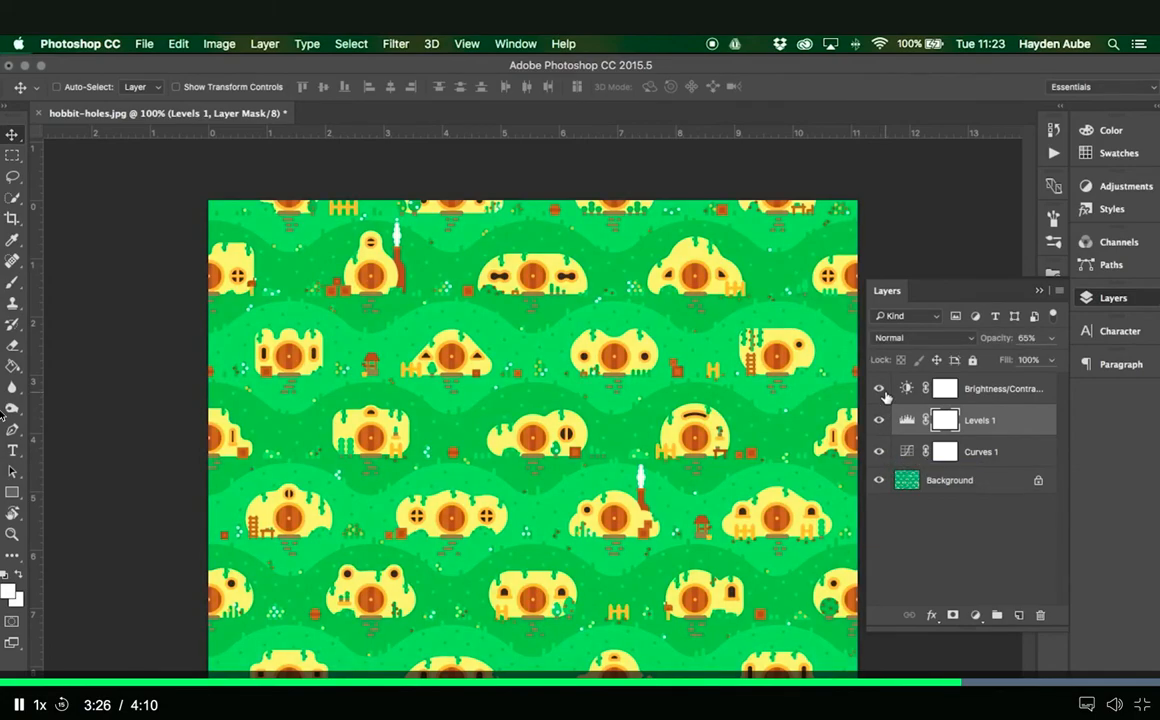